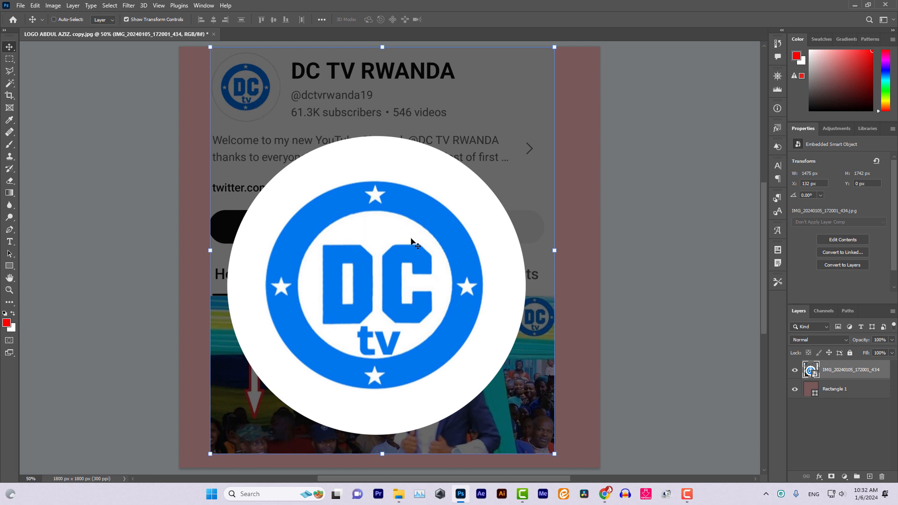
# - Shrink the reference logo image to about 289 by 329 px in the canvas's top-right corner, and hide the transform controls
pyautogui.moveTo(411, 239); pyautogui.dragTo(411, 252)
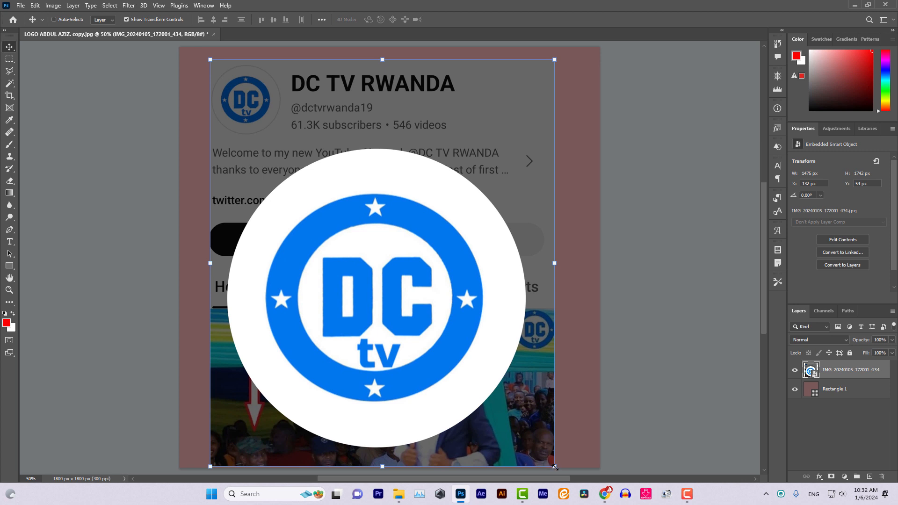
pyautogui.moveTo(555, 467); pyautogui.dragTo(532, 116)
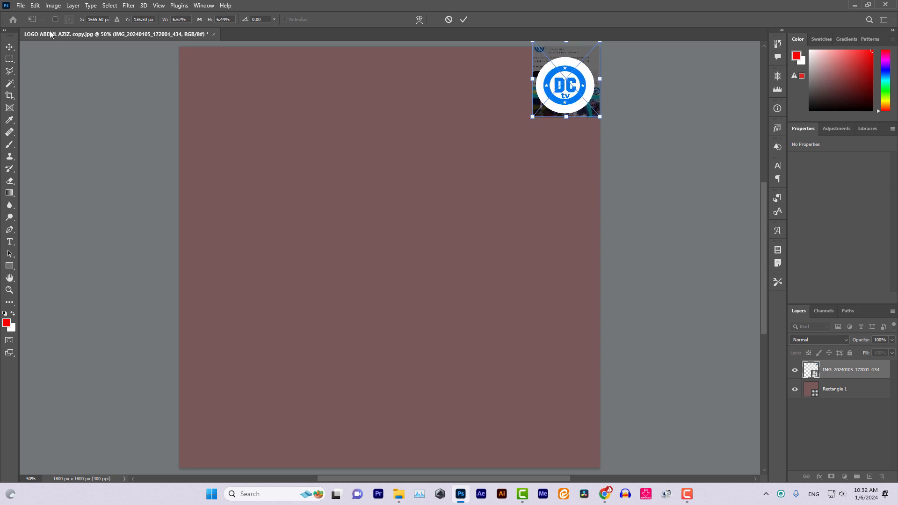
pyautogui.click(12, 47)
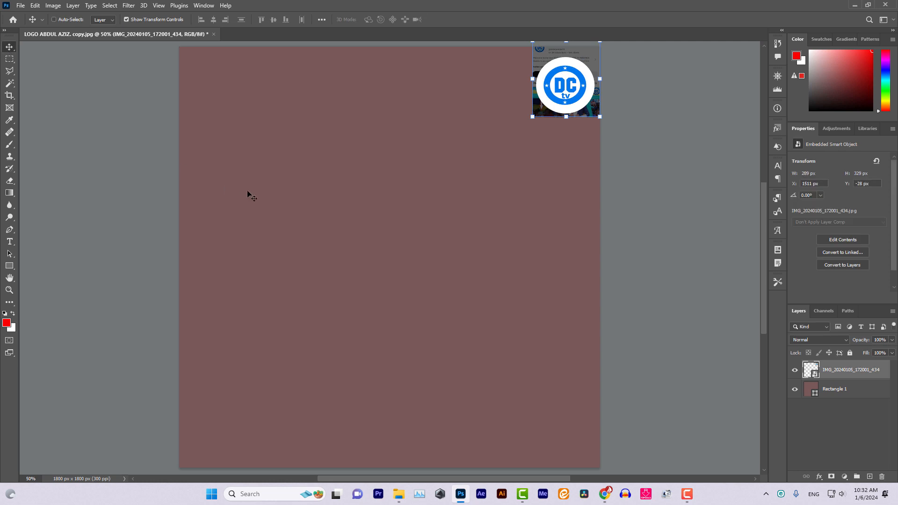
pyautogui.click(126, 20)
pyautogui.click(42, 20)
pyautogui.scroll(-2, 60, 64)
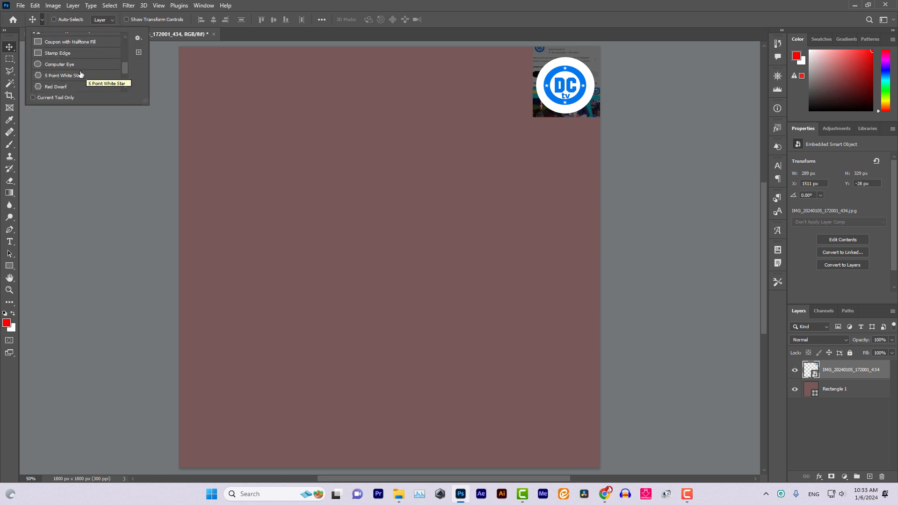
pyautogui.doubleClick(56, 66)
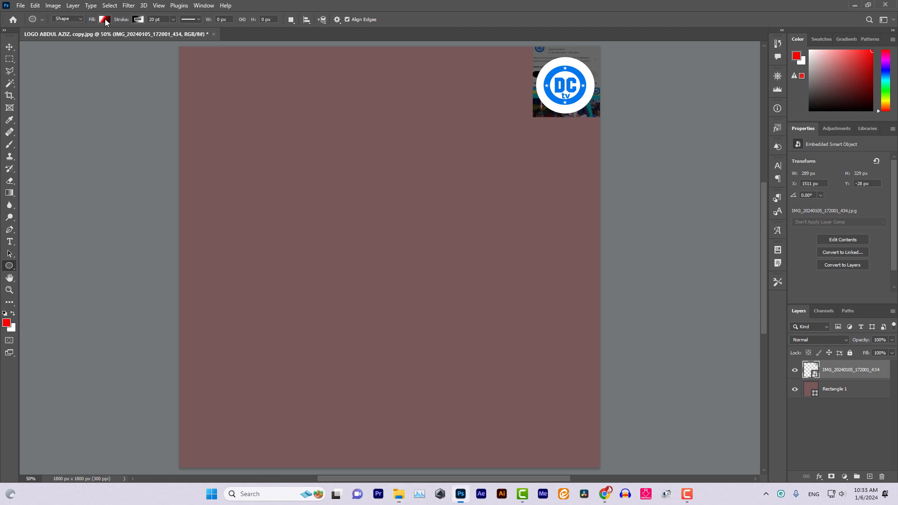
pyautogui.click(104, 19)
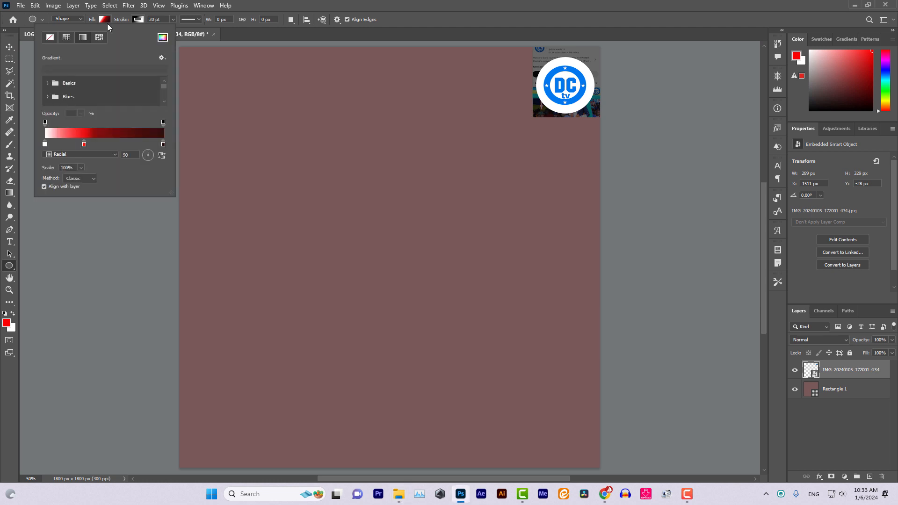
pyautogui.click(162, 38)
pyautogui.moveTo(695, 212); pyautogui.dragTo(623, 167)
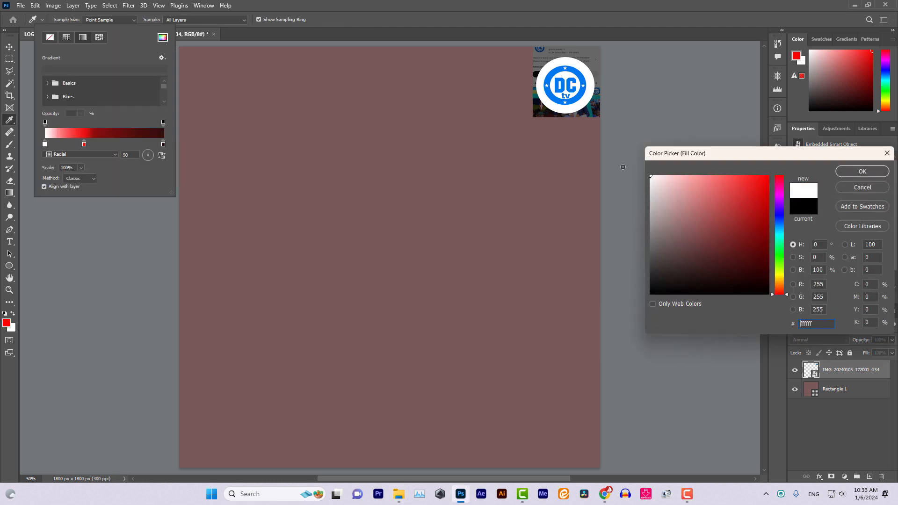
pyautogui.click(862, 171)
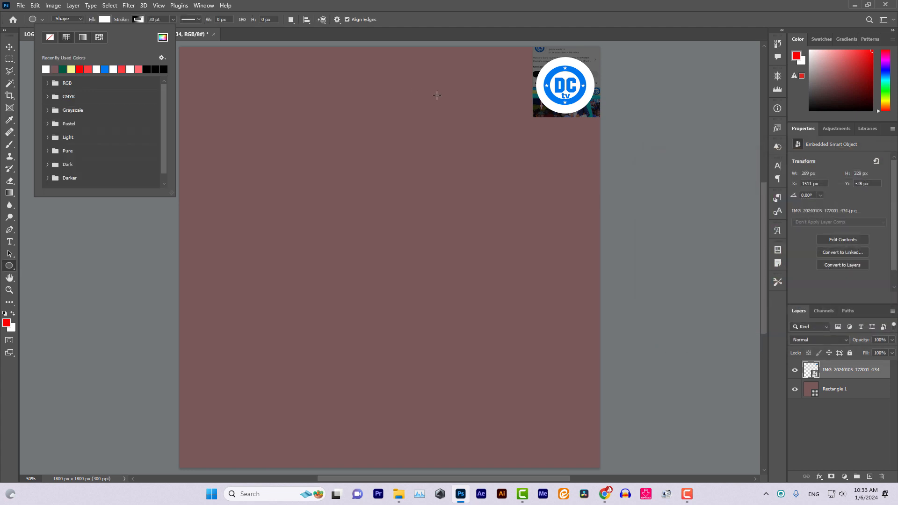
pyautogui.click(173, 21)
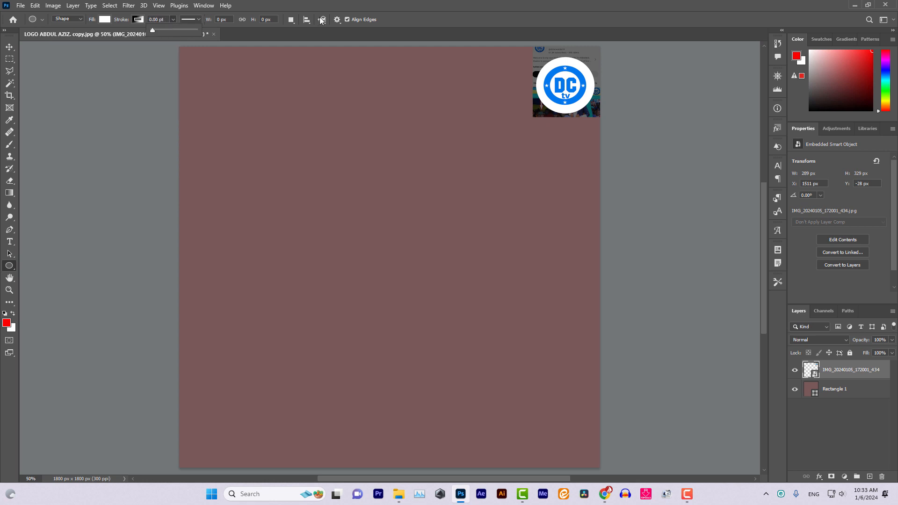
pyautogui.click(11, 48)
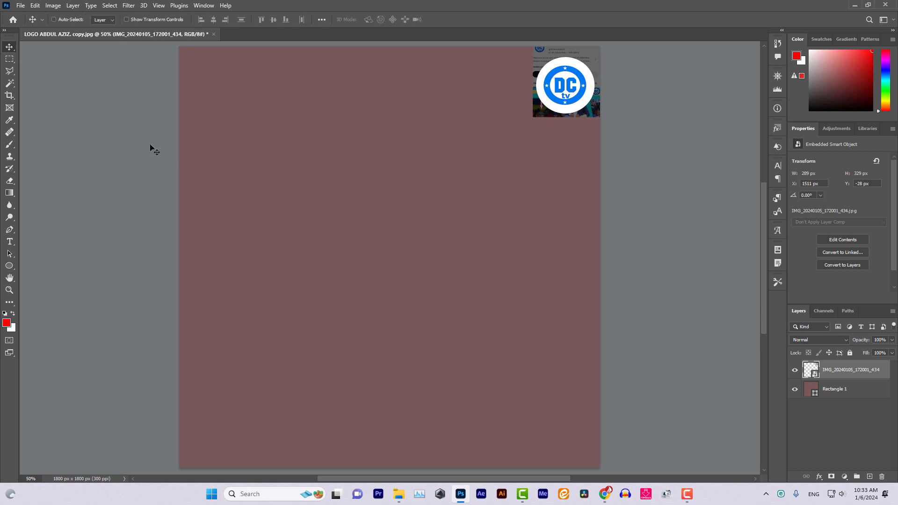
# - Draw an ellipse about 1333 by 1285 px on the canvas using the Computer Eye preset, with white fill and 0 pt stroke
pyautogui.click(42, 20)
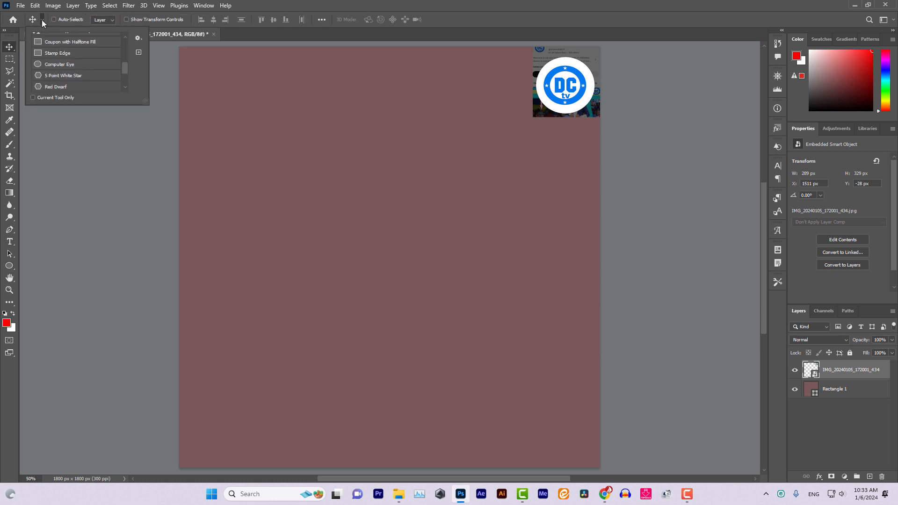
pyautogui.click(45, 64)
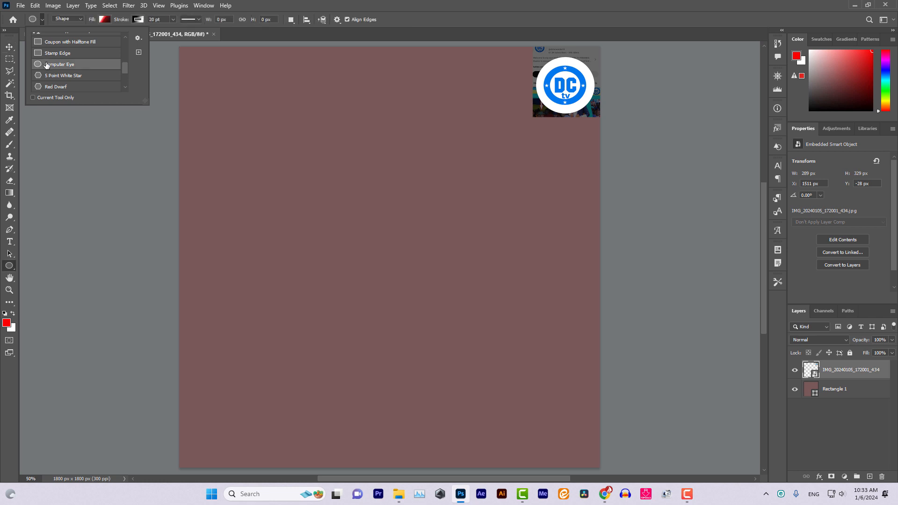
pyautogui.click(103, 20)
pyautogui.click(163, 38)
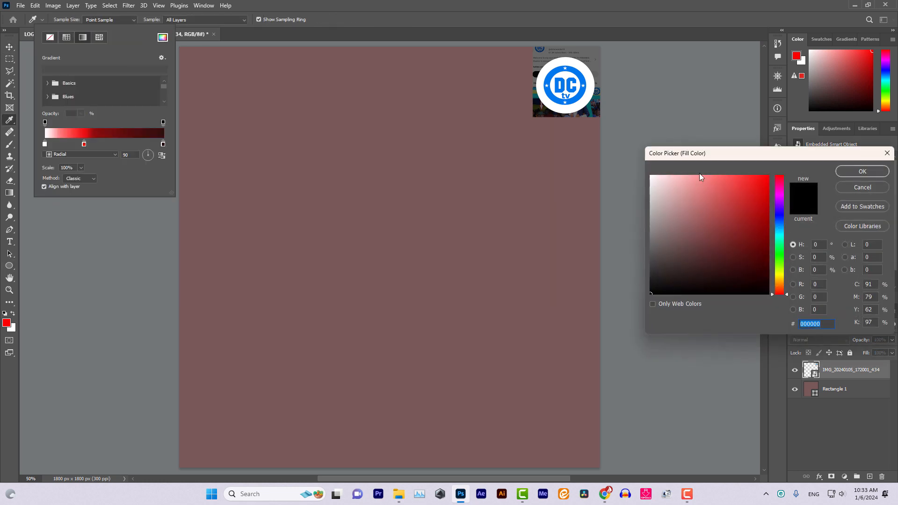
pyautogui.click(651, 176)
pyautogui.click(851, 175)
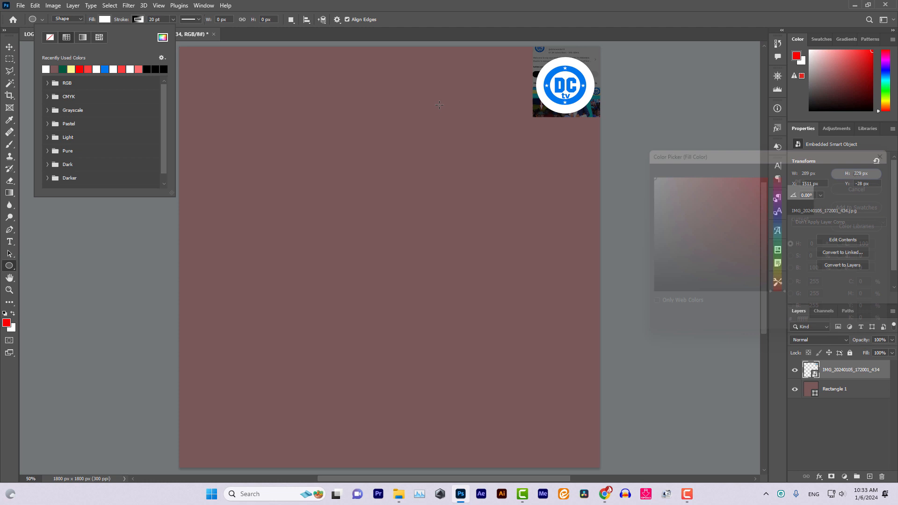
pyautogui.click(172, 19)
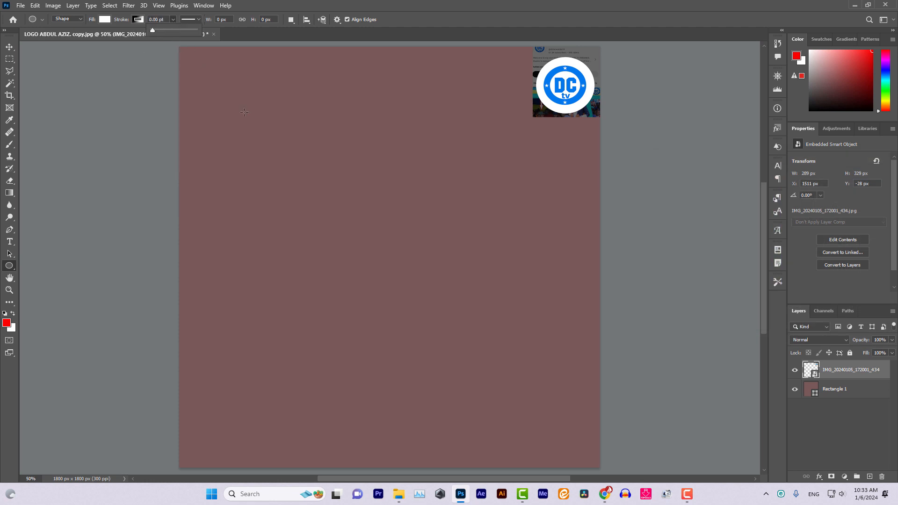
pyautogui.click(263, 138)
pyautogui.moveTo(266, 134)
pyautogui.mouseDown()
pyautogui.moveTo(343, 241)
pyautogui.moveTo(559, 431)
pyautogui.moveTo(579, 434)
pyautogui.mouseUp()
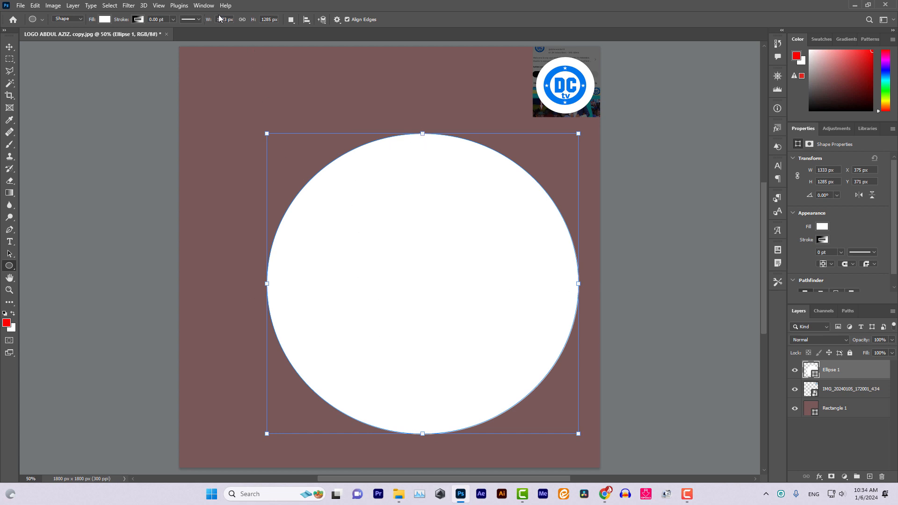
# - Set the white ellipse's width and height to 1300 px, and move it near the canvas centre at about X 163, Y 325 px
pyautogui.click(268, 19)
pyautogui.write('1300')
pyautogui.click(224, 19)
pyautogui.doubleClick(223, 19)
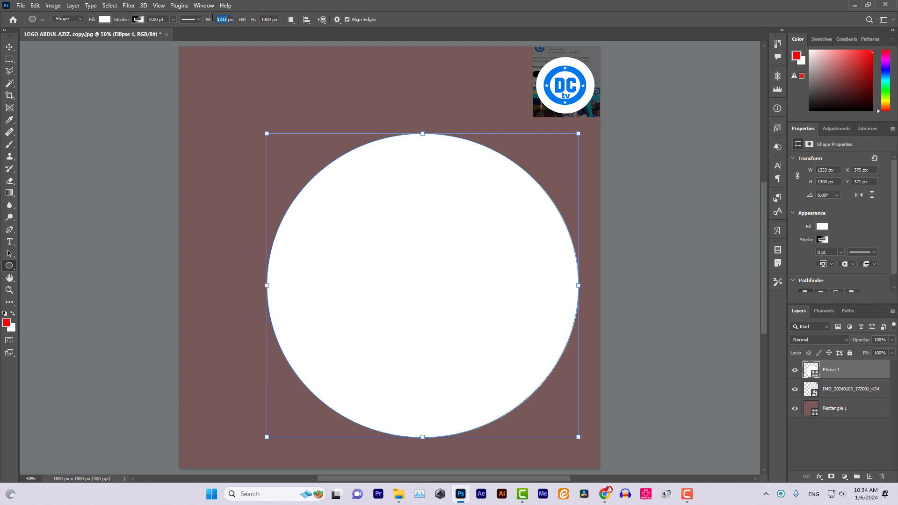
pyautogui.write('1300')
pyautogui.press('Return')
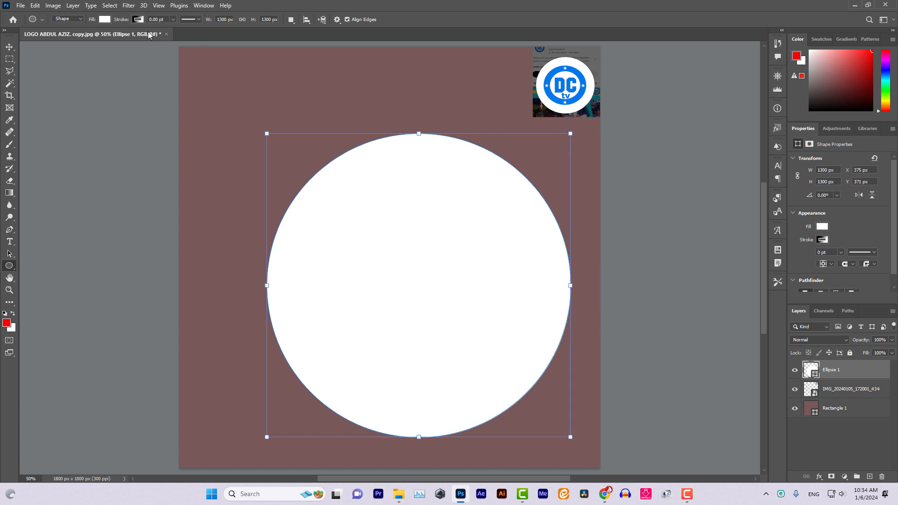
pyautogui.click(9, 47)
pyautogui.moveTo(457, 252); pyautogui.dragTo(407, 244)
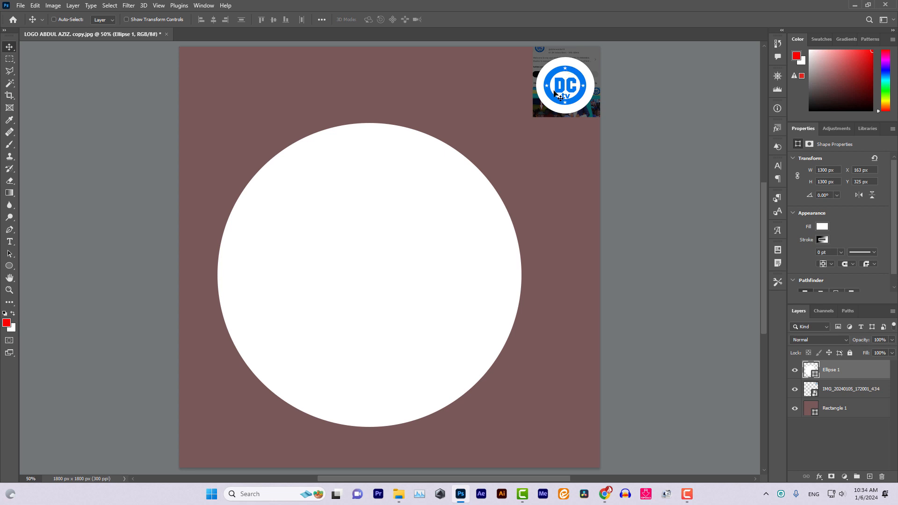
# - Add a new layer above the white circle and load the Computer Eye ellipse preset
pyautogui.click(870, 477)
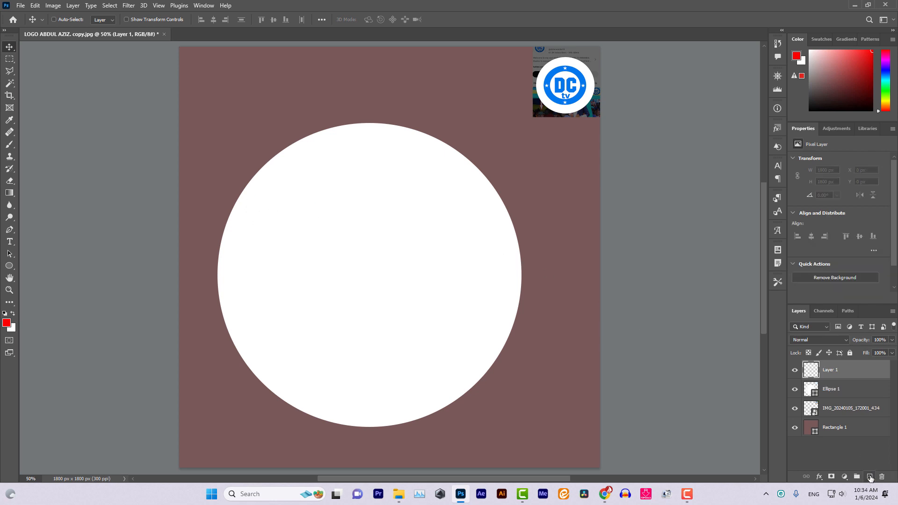
pyautogui.click(43, 20)
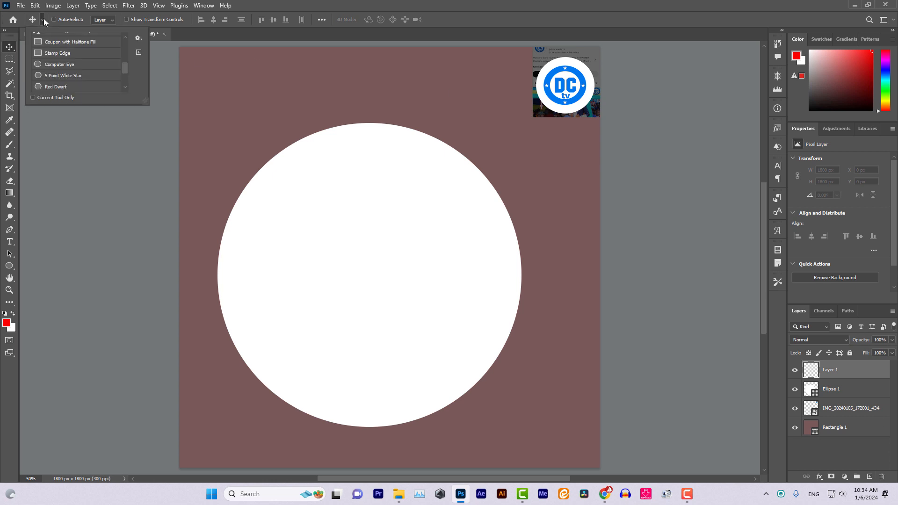
pyautogui.click(51, 65)
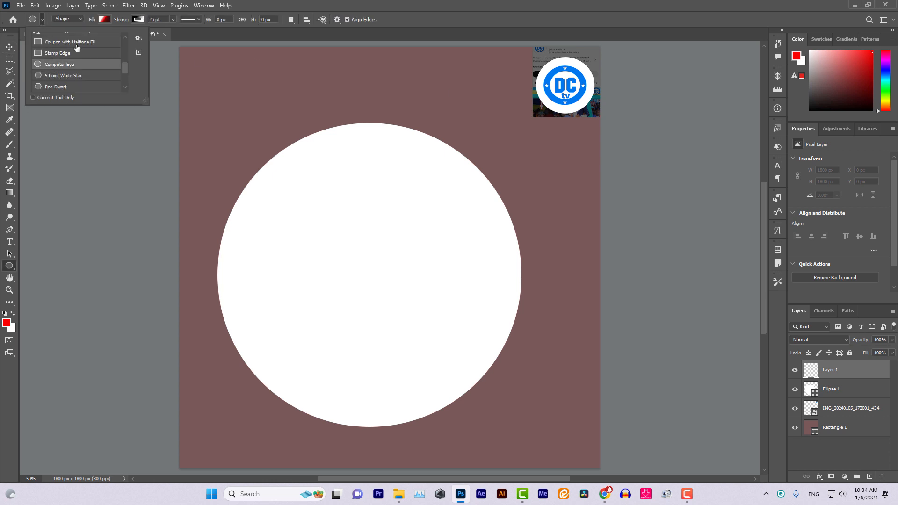
pyautogui.click(105, 20)
pyautogui.click(105, 20)
pyautogui.click(161, 39)
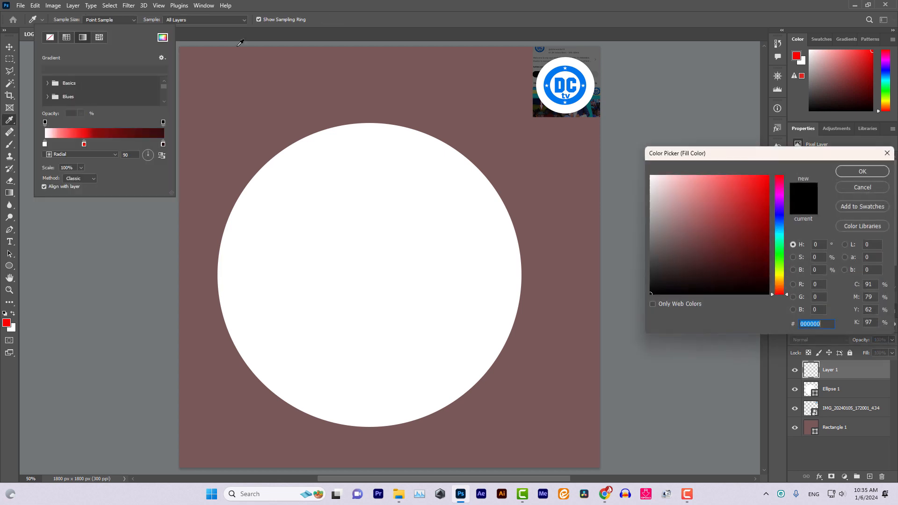
pyautogui.click(553, 73)
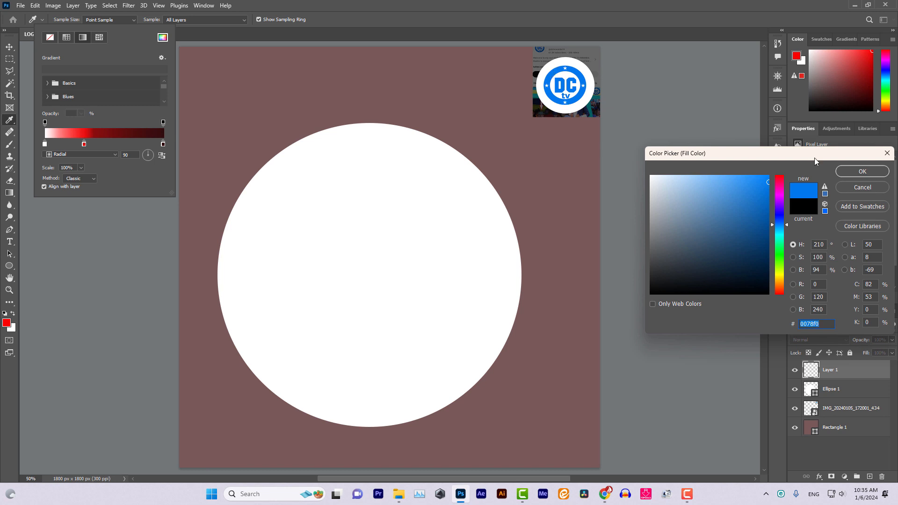
pyautogui.click(868, 175)
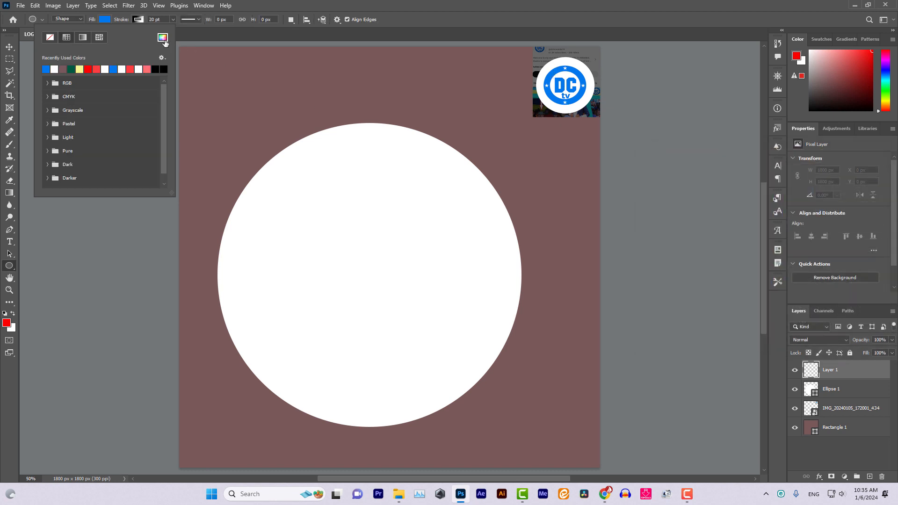
pyautogui.click(142, 19)
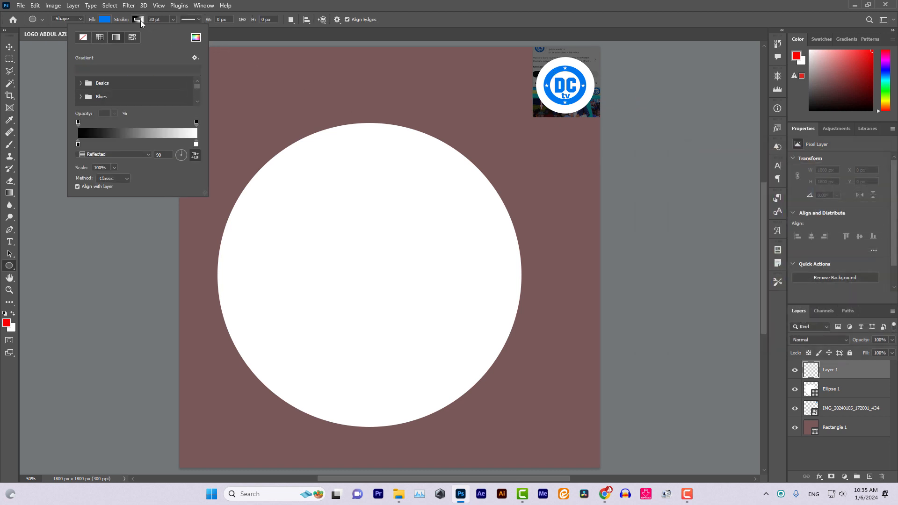
# - Draw an unfilled ellipse about 847 by 811 px over the white circle, with its stroke sampled from the logo's blue (0078f0)
pyautogui.click(105, 21)
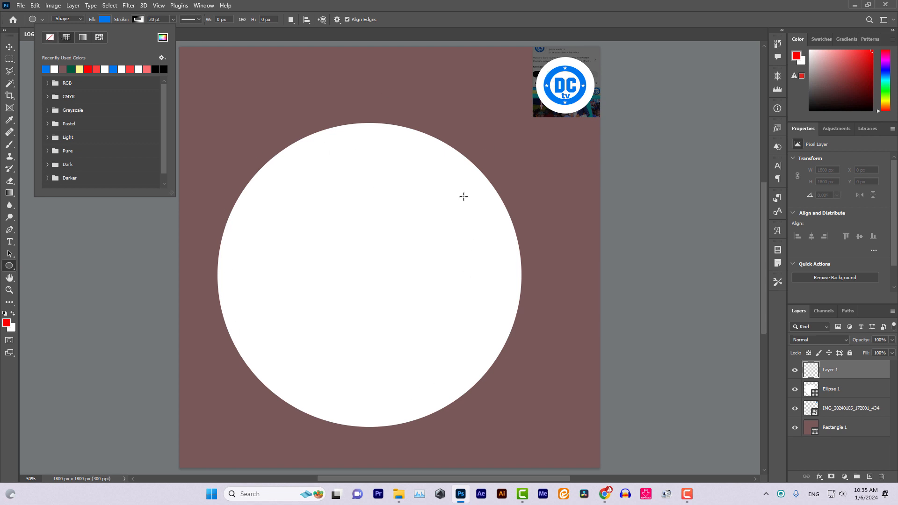
pyautogui.click(49, 41)
pyautogui.click(143, 19)
pyautogui.click(195, 38)
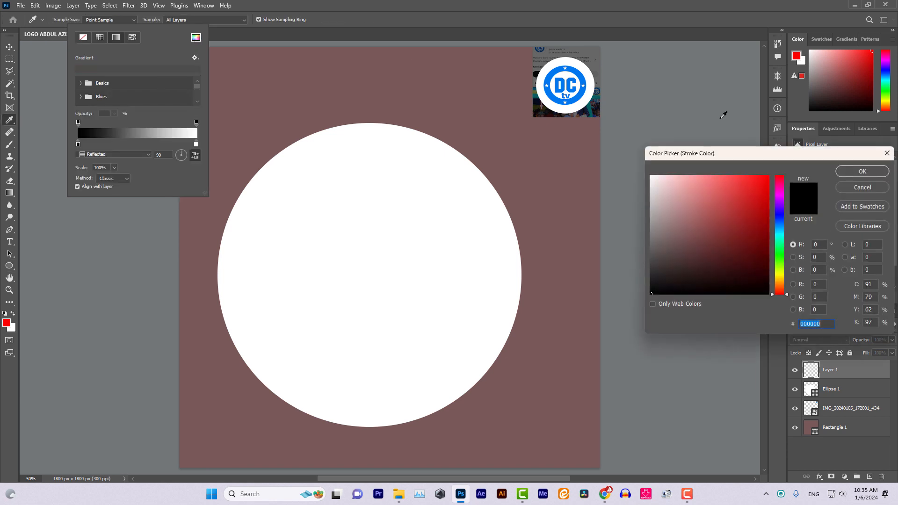
pyautogui.click(582, 76)
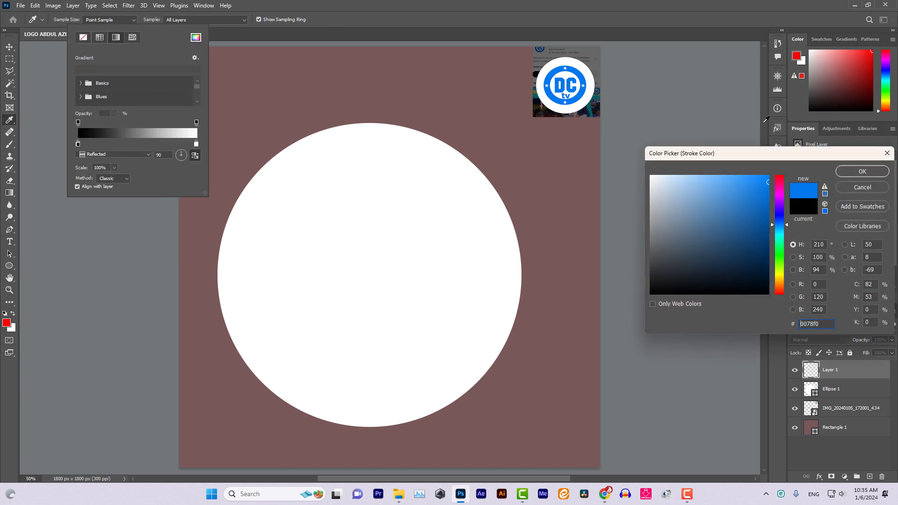
pyautogui.click(859, 171)
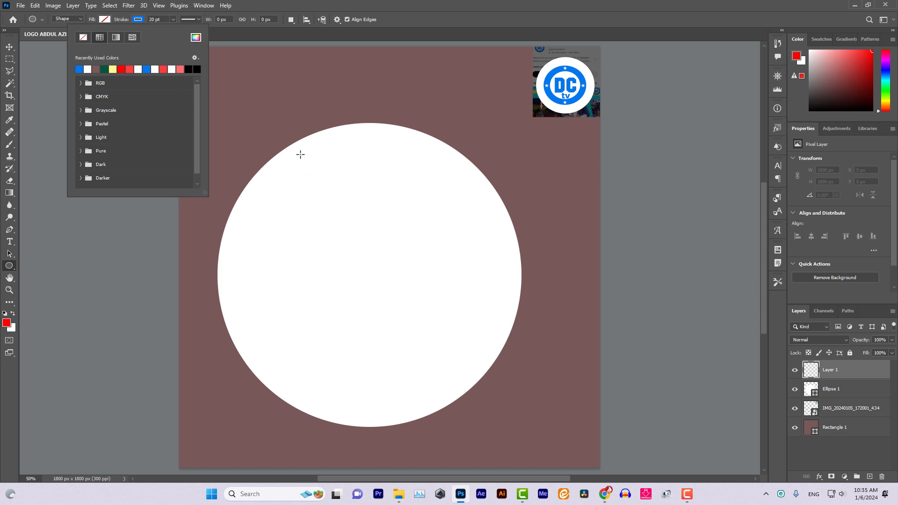
pyautogui.moveTo(301, 176)
pyautogui.mouseDown()
pyautogui.moveTo(431, 317)
pyautogui.moveTo(464, 371)
pyautogui.moveTo(503, 374)
pyautogui.moveTo(499, 365)
pyautogui.mouseUp()
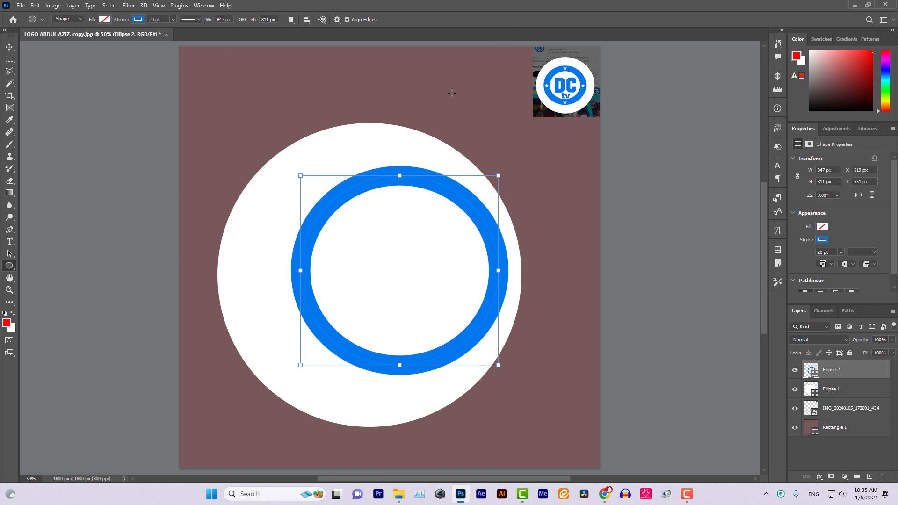
# - Set the blue ring's width and height to 900 px
pyautogui.doubleClick(218, 20)
pyautogui.write('3')
pyautogui.press('BackSpace')
pyautogui.write('900')
pyautogui.press('Return')
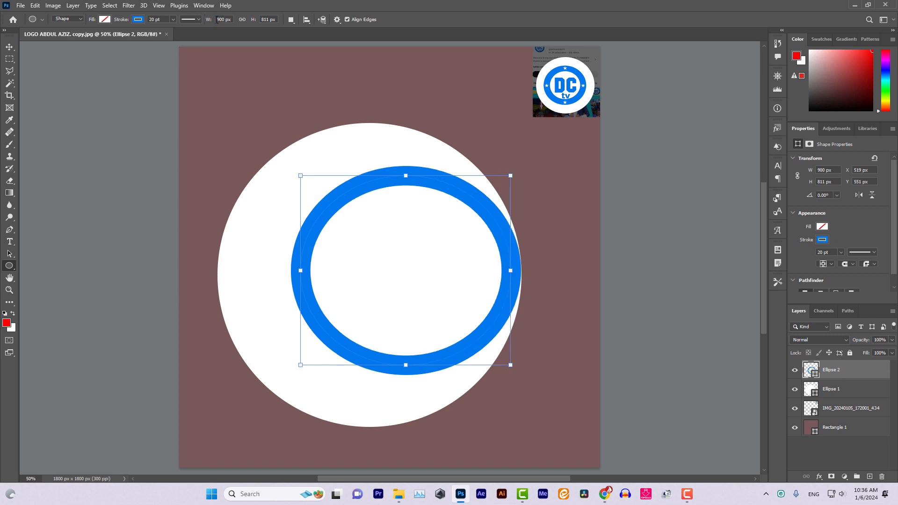
pyautogui.doubleClick(261, 20)
pyautogui.write('900')
pyautogui.press('Return')
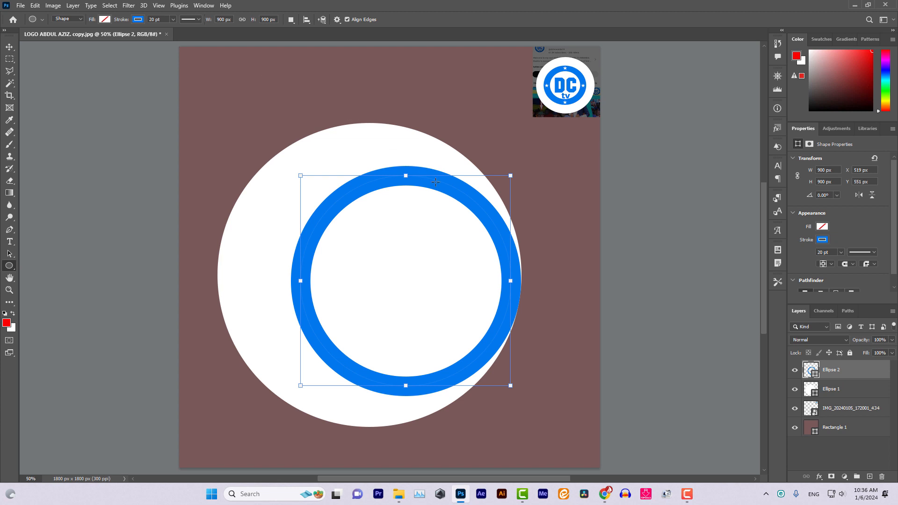
# - Move the blue ring to the centre of the white circle, at about X 323, Y 483 px
pyautogui.click(9, 47)
pyautogui.moveTo(448, 183); pyautogui.dragTo(397, 196)
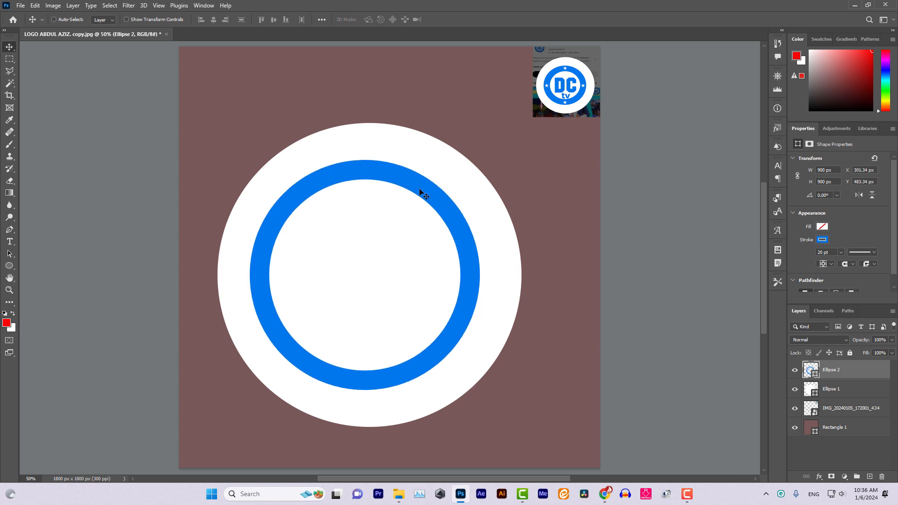
pyautogui.press('Right')
pyautogui.press('Right')
pyautogui.press('Right')
pyautogui.press('Right')
pyautogui.press('Right')
pyautogui.press('Right')
pyautogui.press('Right')
pyautogui.press('Right')
pyautogui.press('Right')
pyautogui.press('Right')
pyautogui.press('Right')
pyautogui.press('Right')
pyautogui.press('Right')
pyautogui.press('Right')
pyautogui.press('Right')
pyautogui.press('Right')
pyautogui.press('Right')
pyautogui.press('Right')
pyautogui.press('Right')
pyautogui.press('Right')
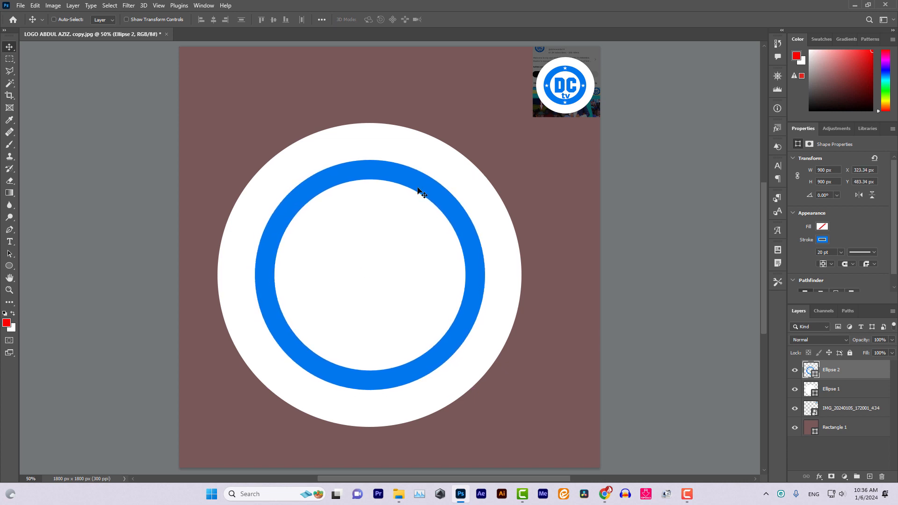
# - Nudge the blue ring 8 px to the right, to about X 331 px
pyautogui.press('Right')
pyautogui.press('Right')
pyautogui.press('Right')
pyautogui.press('Right')
pyautogui.press('Right')
pyautogui.press('Right')
pyautogui.press('Right')
pyautogui.press('Right')
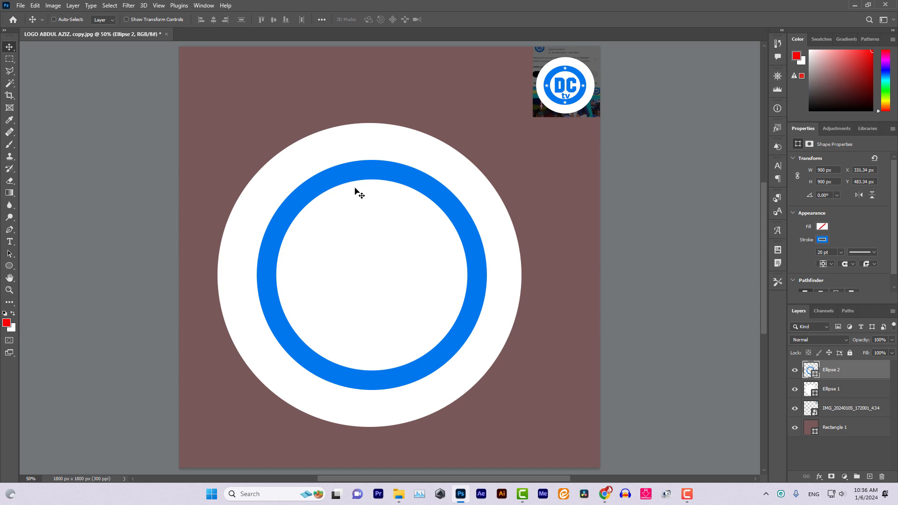
# - Load the 5 Point White Star preset and draw a star about 81 by 65 px in the empty area above the white circle
pyautogui.click(41, 19)
pyautogui.scroll(-3, 75, 65)
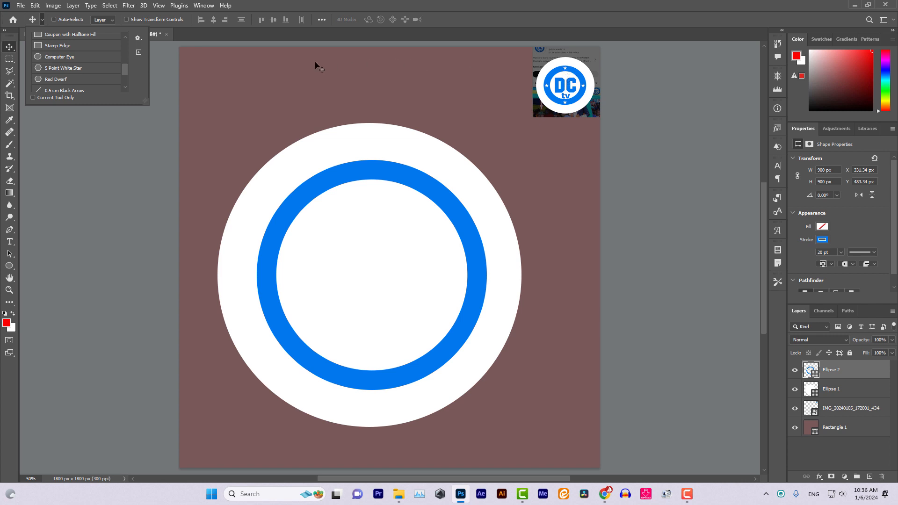
pyautogui.click(64, 69)
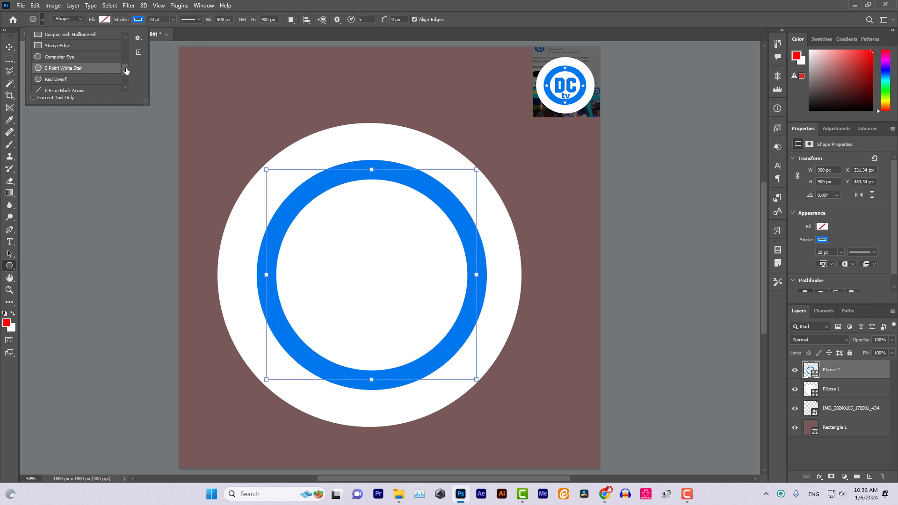
pyautogui.click(268, 66)
pyautogui.moveTo(265, 62); pyautogui.dragTo(283, 76)
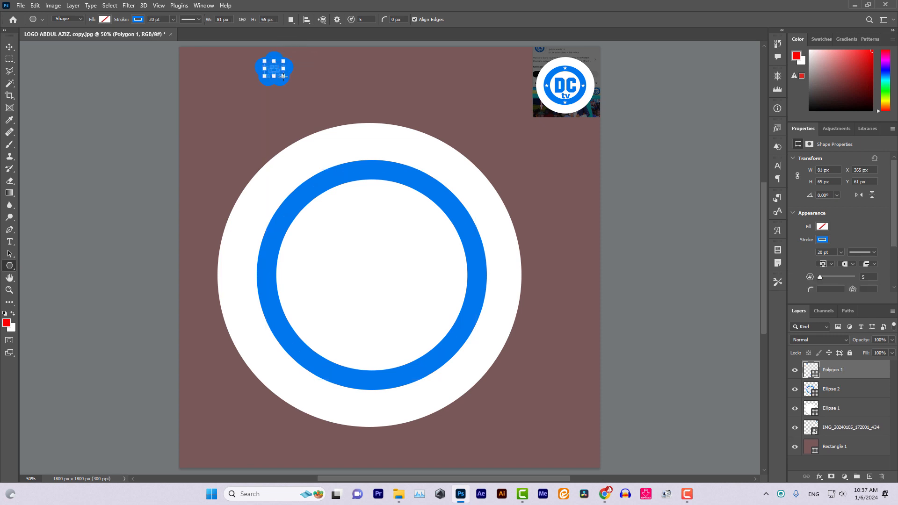
# - Fill the star with white (ffffff) and reduce its stroke width to 0 pt
pyautogui.click(138, 20)
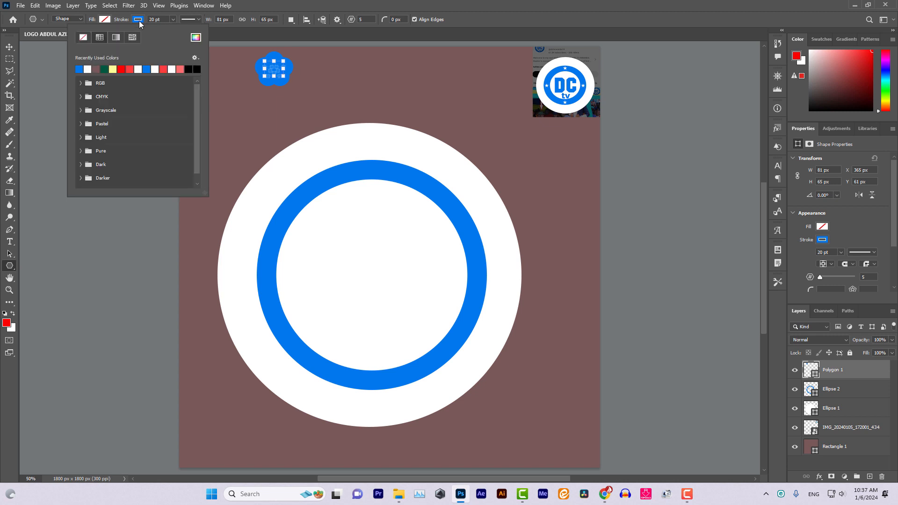
pyautogui.click(106, 20)
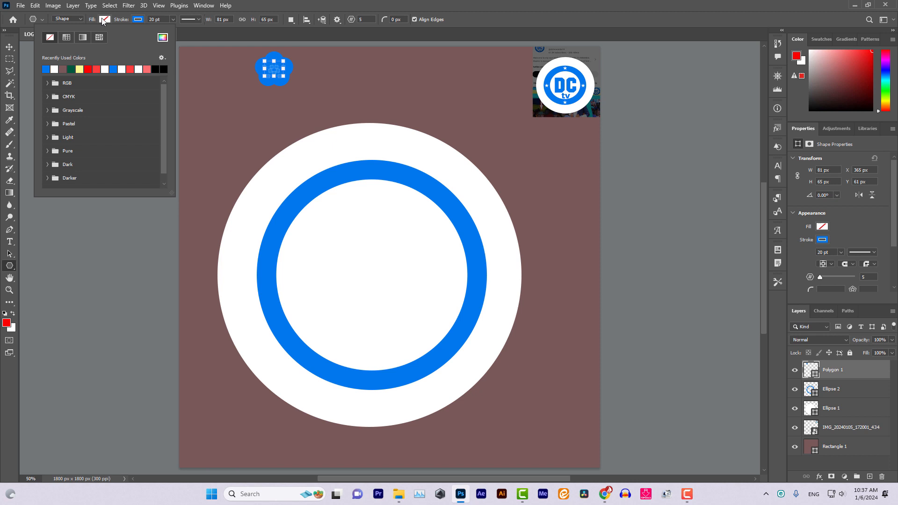
pyautogui.click(164, 38)
pyautogui.click(651, 176)
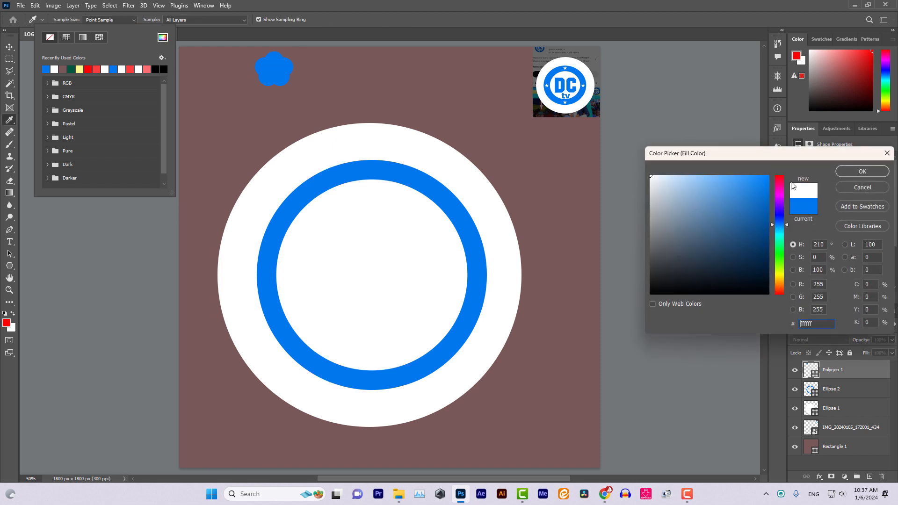
pyautogui.click(858, 172)
pyautogui.click(173, 20)
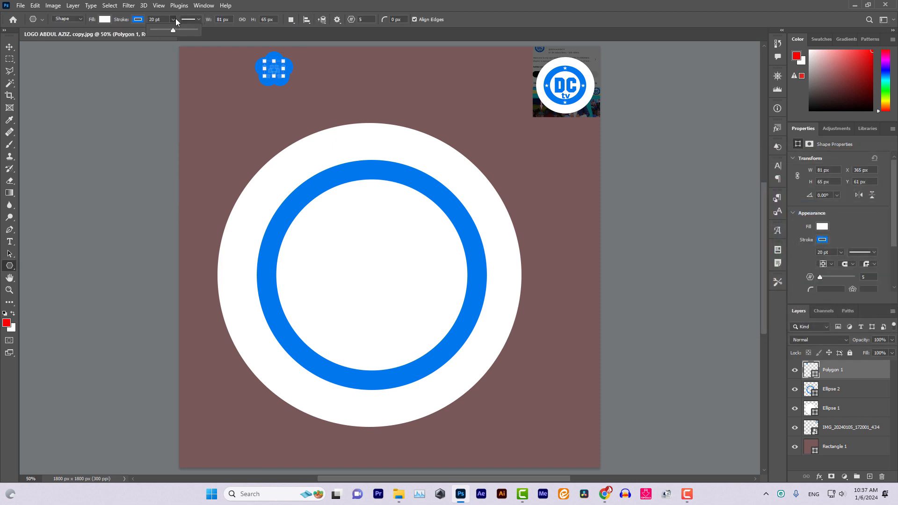
pyautogui.moveTo(173, 29); pyautogui.dragTo(113, 31)
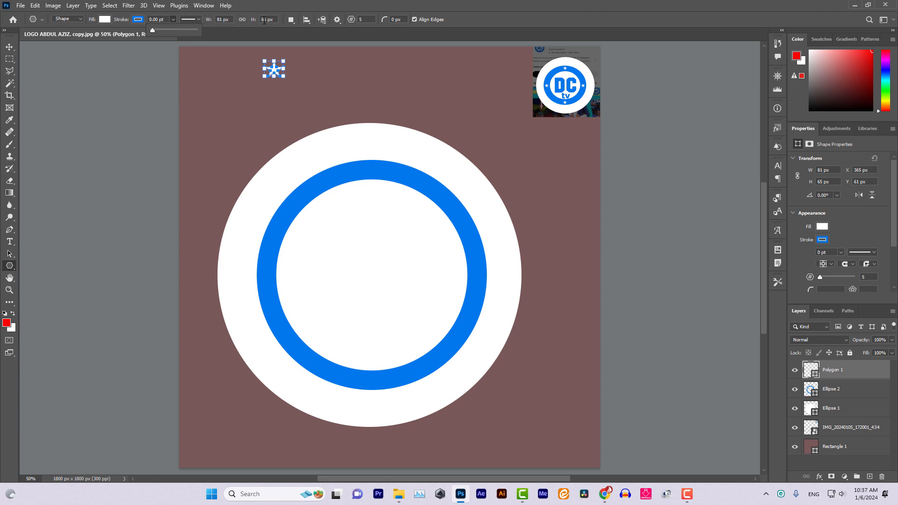
# - Set the star's height to 81 px without changing its width, and move the star onto the top of the blue ring
pyautogui.click(243, 20)
pyautogui.click(267, 20)
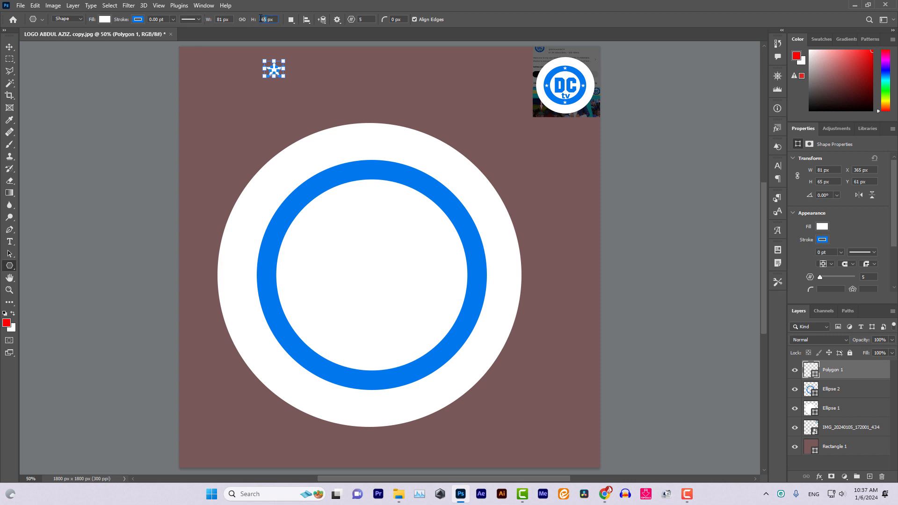
pyautogui.write('81')
pyautogui.press('Return')
pyautogui.click(9, 47)
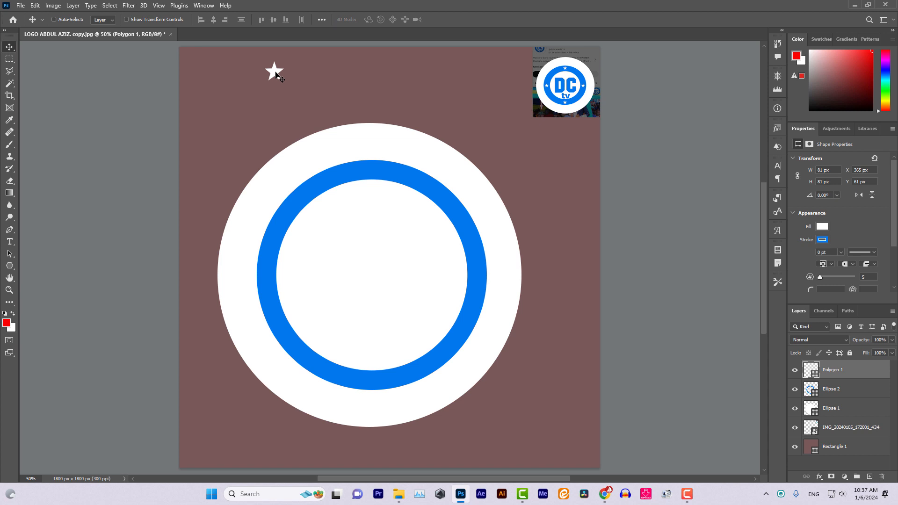
pyautogui.moveTo(275, 74); pyautogui.dragTo(375, 174)
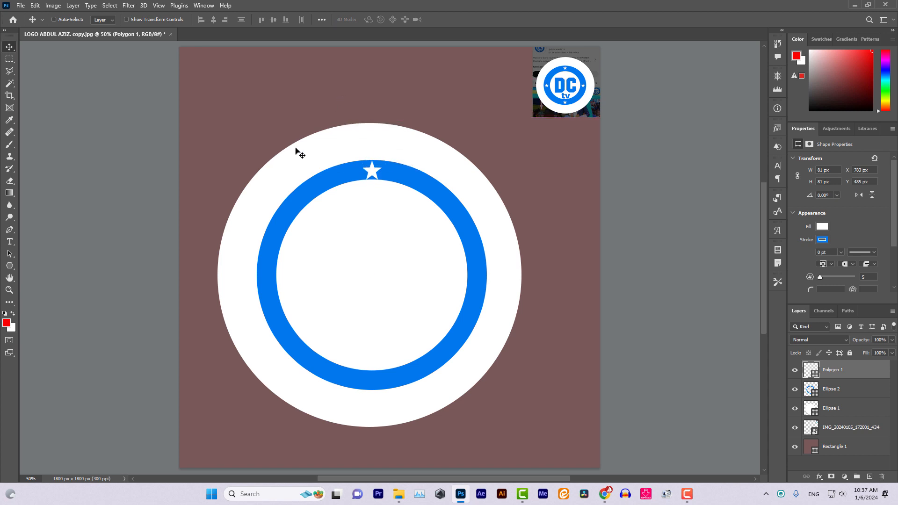
# - Show the transform controls, scale the star down to about 69 by 69 px, and hide the controls again
pyautogui.click(126, 20)
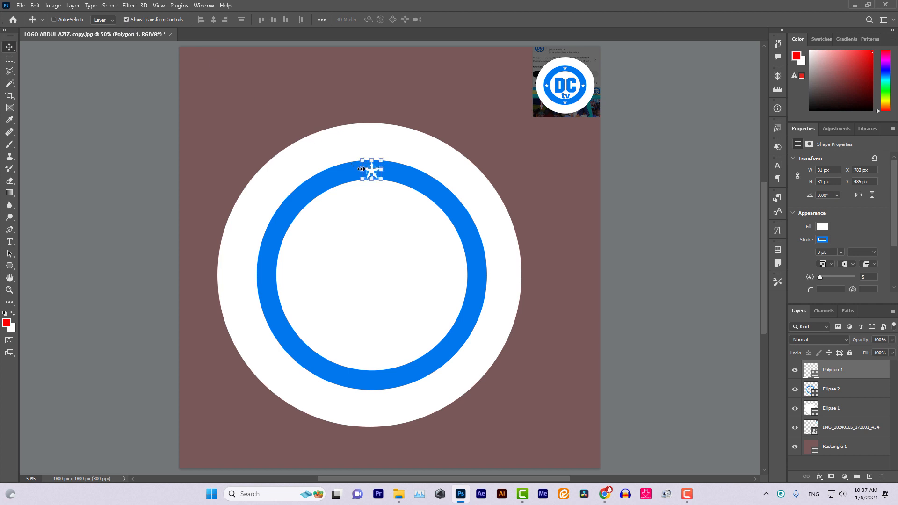
pyautogui.moveTo(381, 178); pyautogui.dragTo(379, 174)
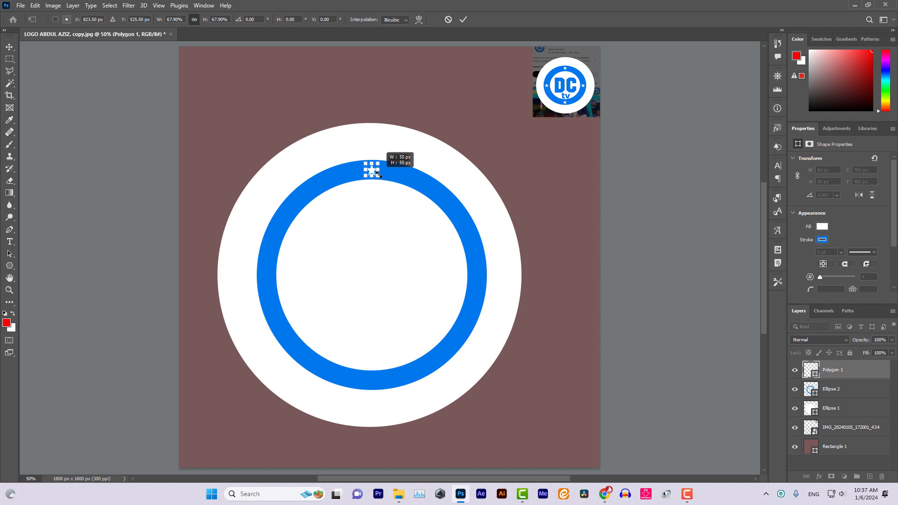
pyautogui.moveTo(379, 175); pyautogui.dragTo(382, 177)
pyautogui.click(9, 46)
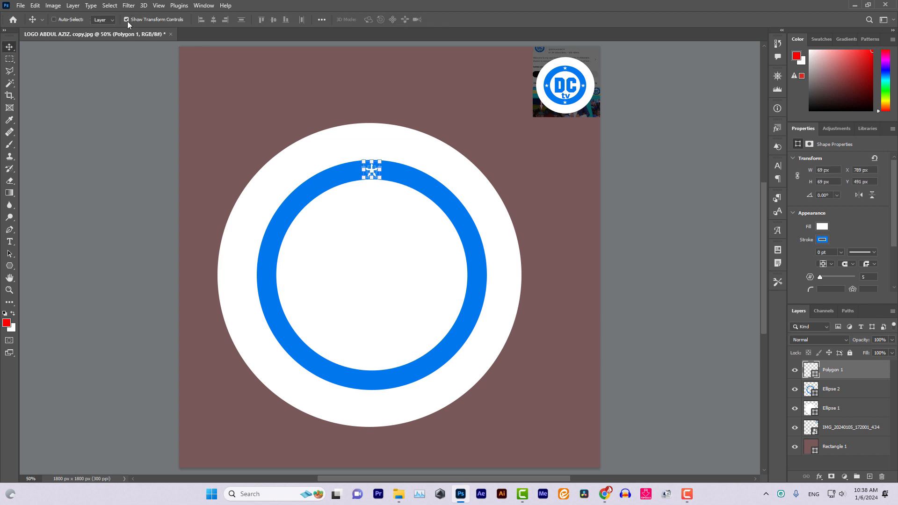
pyautogui.click(126, 19)
# - Nudge the star 4 px up and 6 px left, to X 783, Y 487 px
pyautogui.press('Up')
pyautogui.press('Up')
pyautogui.press('Up')
pyautogui.press('Up')
pyautogui.press('Left')
pyautogui.press('Left')
pyautogui.press('Left')
pyautogui.press('Left')
pyautogui.press('Left')
pyautogui.press('Left')
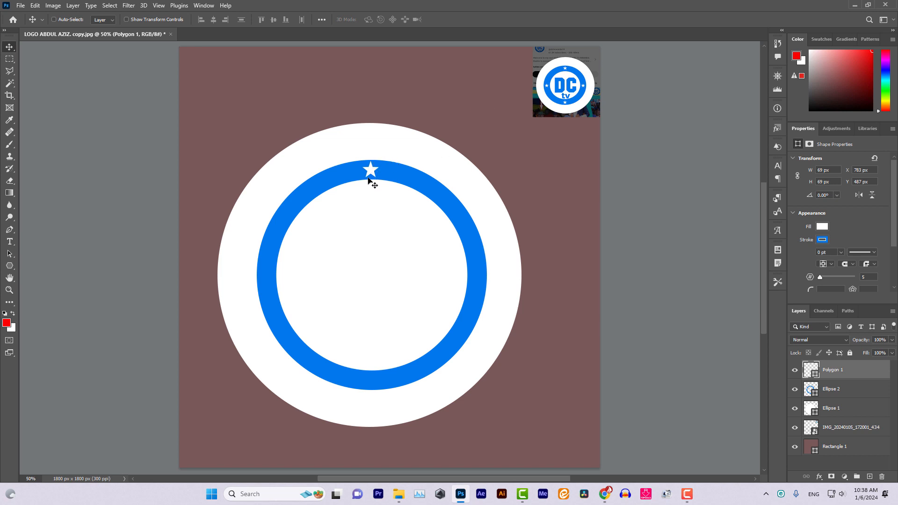
# - Duplicate the star layer three times within the same document, keeping the default layer names
pyautogui.rightClick(858, 371)
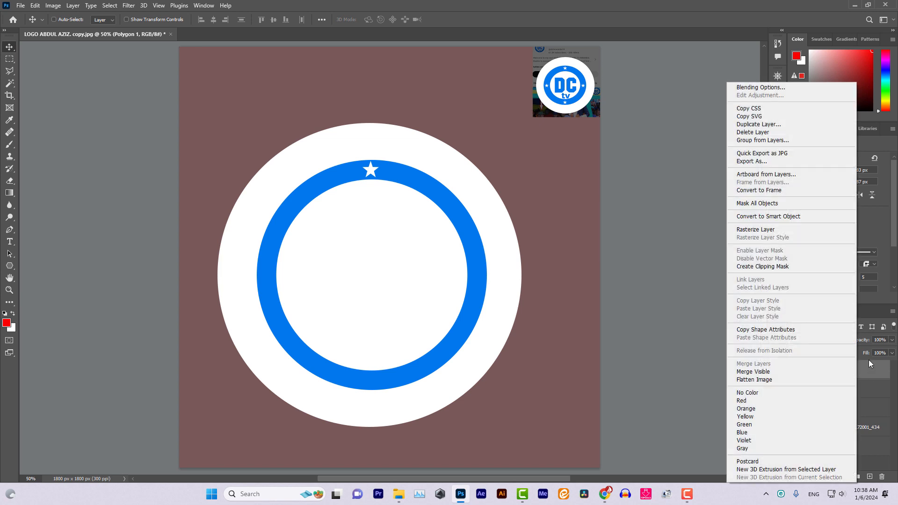
pyautogui.click(765, 124)
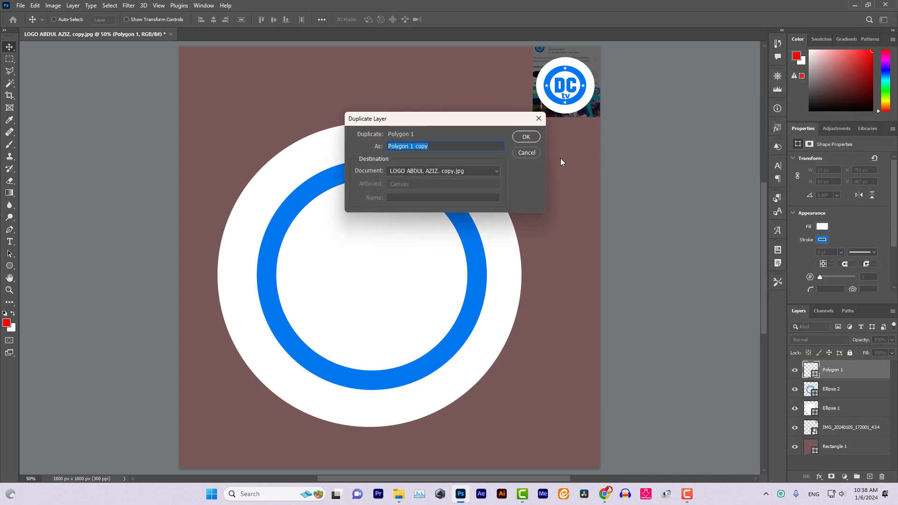
pyautogui.click(525, 137)
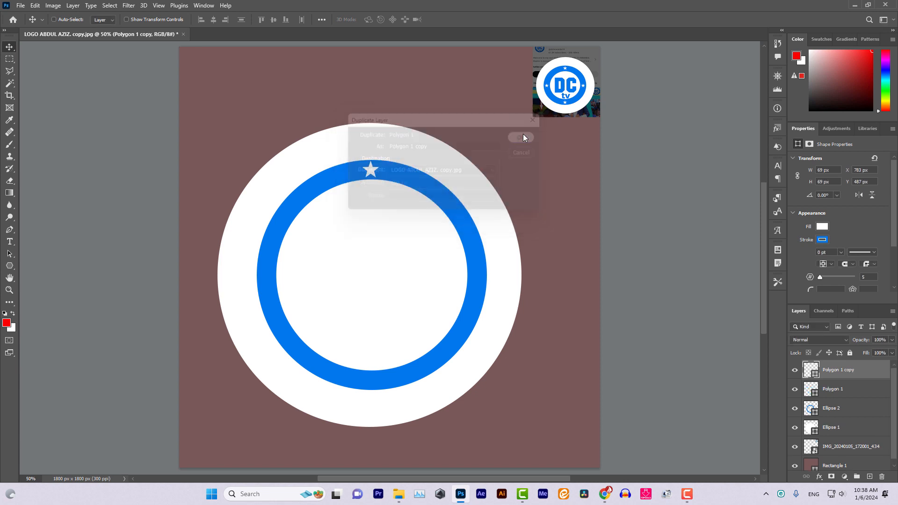
pyautogui.rightClick(857, 391)
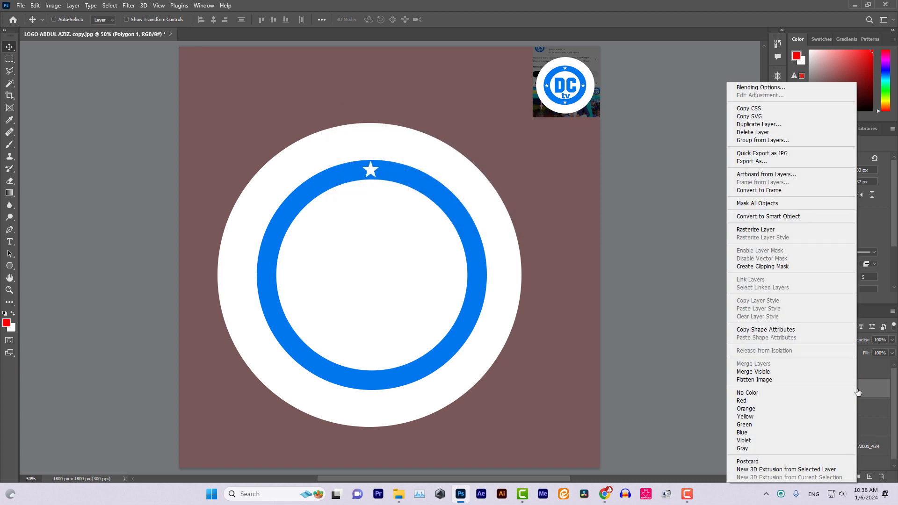
pyautogui.click(753, 124)
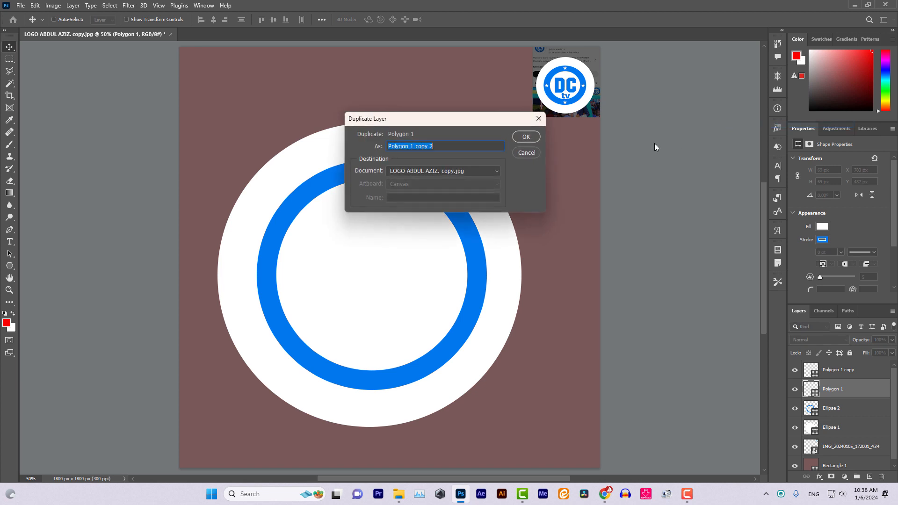
pyautogui.click(525, 137)
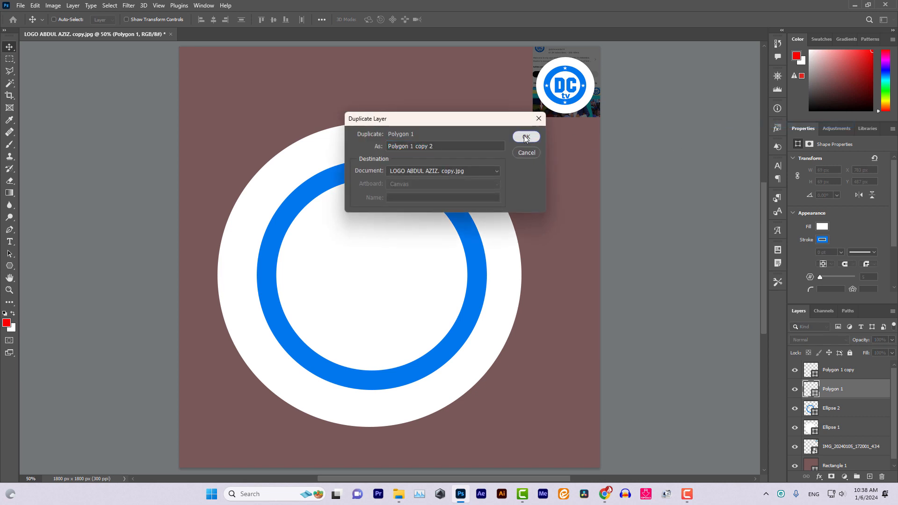
pyautogui.rightClick(865, 370)
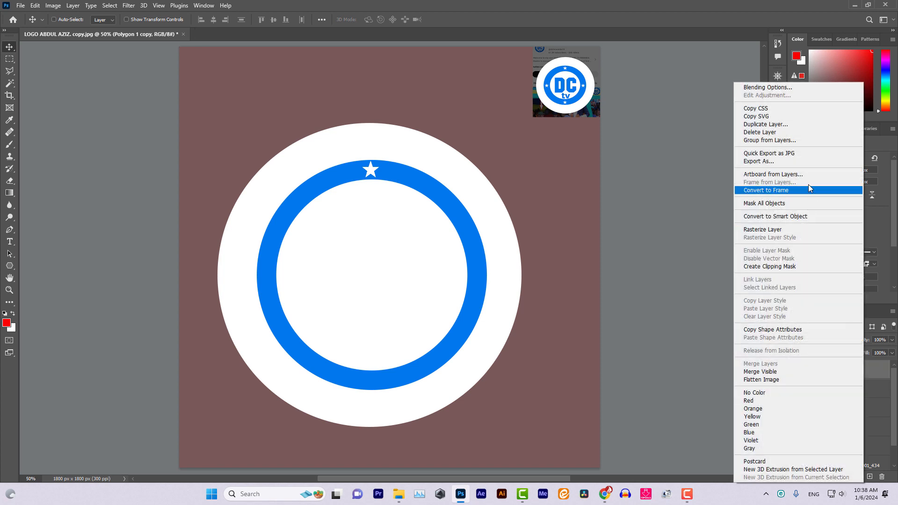
pyautogui.click(757, 124)
pyautogui.click(525, 137)
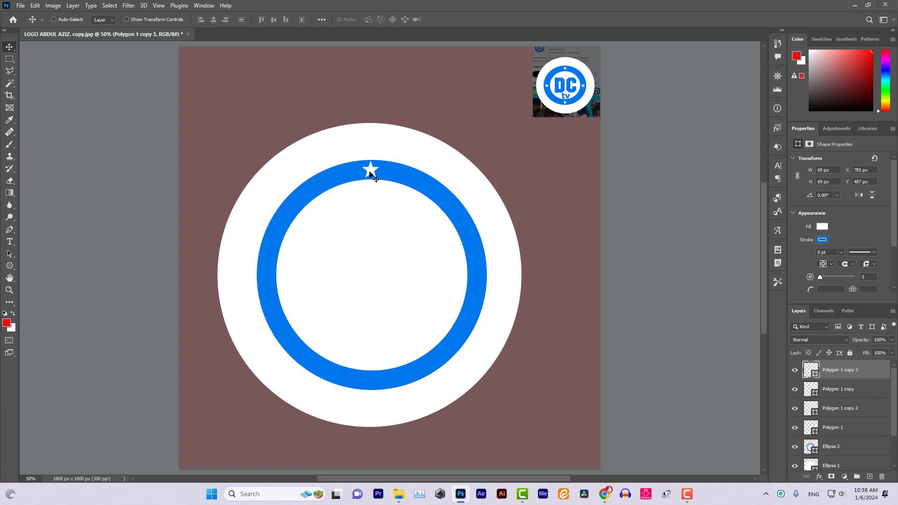
# - Move the Polygon 1 copy 3 star to the left side of the blue ring and the Polygon 1 copy star to its right side
pyautogui.moveTo(370, 172); pyautogui.dragTo(266, 279)
pyautogui.click(867, 393)
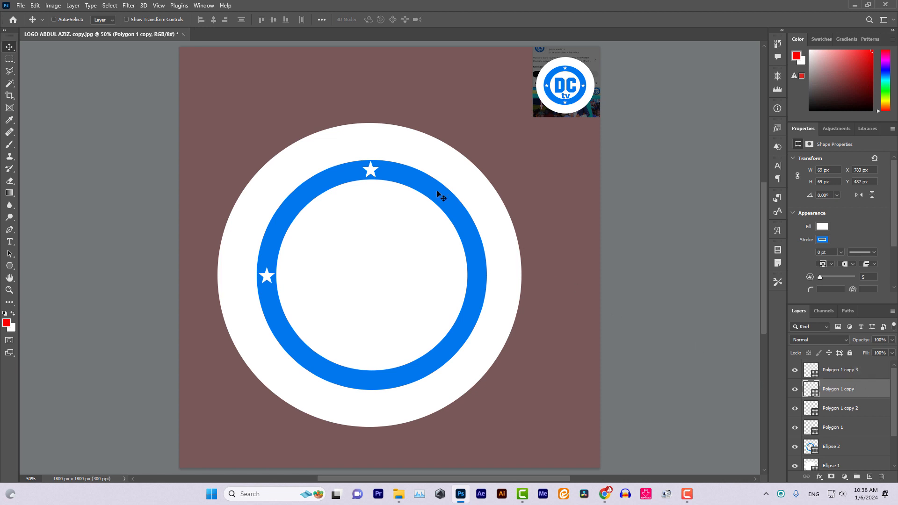
pyautogui.moveTo(371, 169); pyautogui.dragTo(476, 277)
# - Move the Polygon 1 copy 2 star to the bottom of the blue ring, at about X 791, Y 1391 px
pyautogui.click(874, 413)
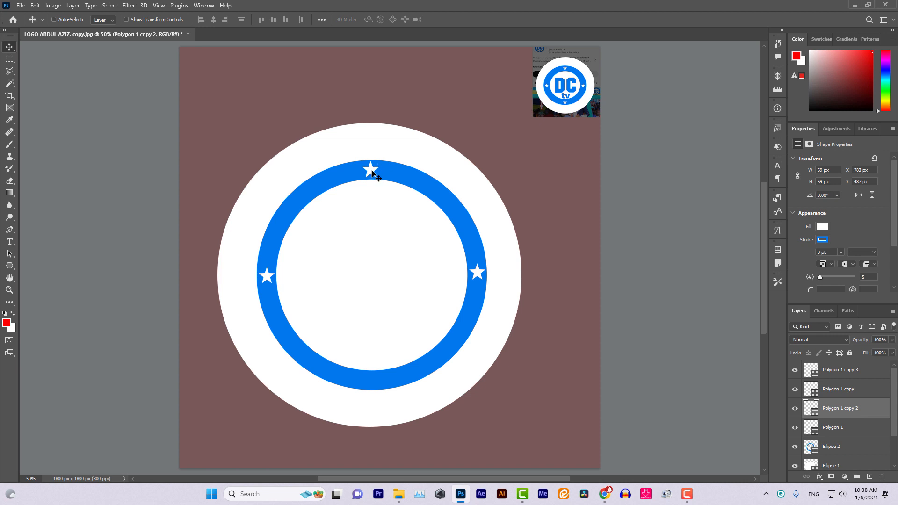
pyautogui.moveTo(372, 171); pyautogui.dragTo(374, 384)
pyautogui.press('Right')
pyautogui.press('Right')
pyautogui.press('Right')
pyautogui.press('Right')
pyautogui.press('Left')
# - Add a horizontal text box above the white circle containing "tv" in blue 36 pt Anton
pyautogui.click(10, 249)
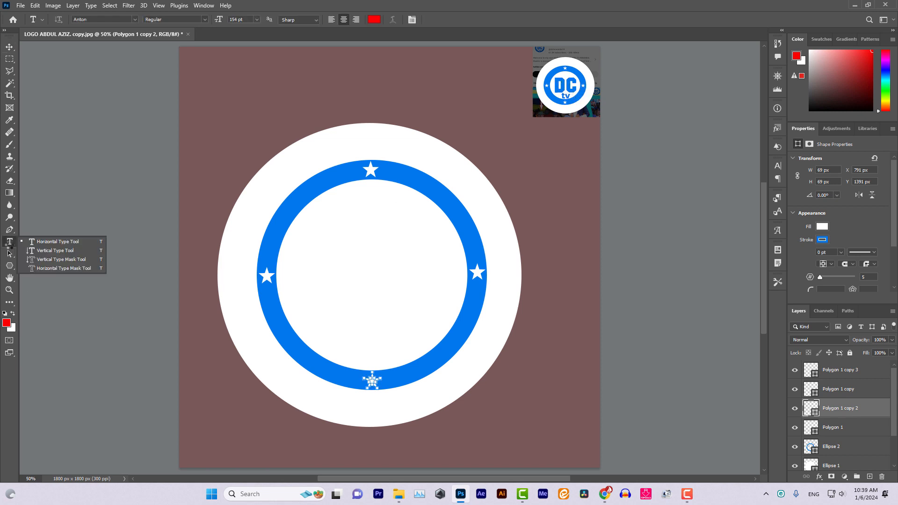
pyautogui.click(37, 243)
pyautogui.moveTo(320, 305); pyautogui.dragTo(395, 349)
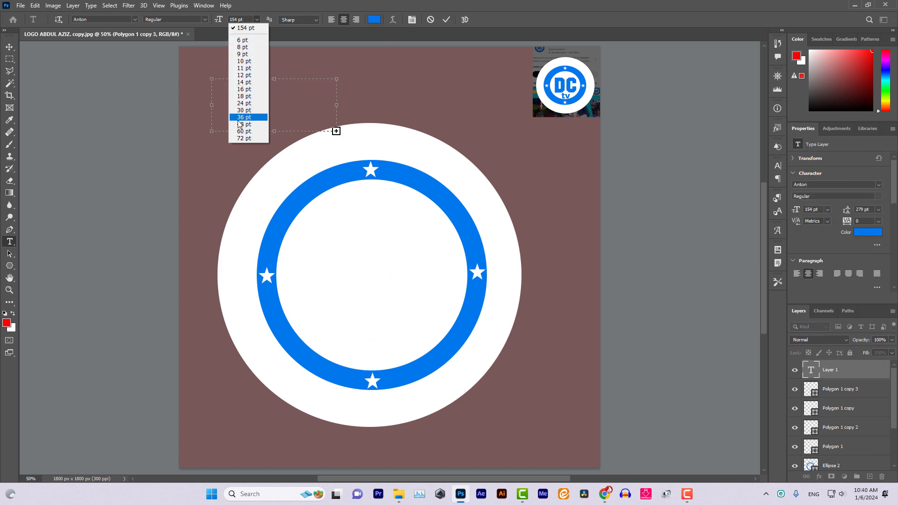
pyautogui.click(238, 120)
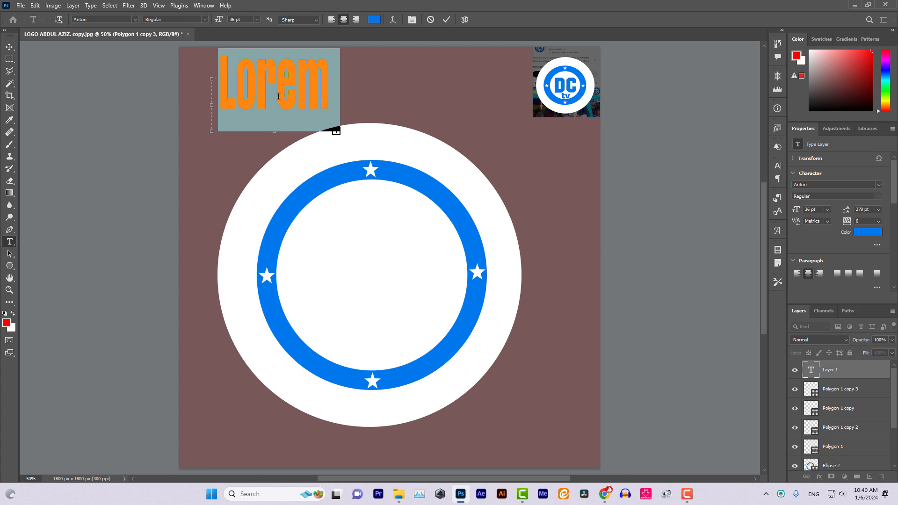
pyautogui.write('tv')
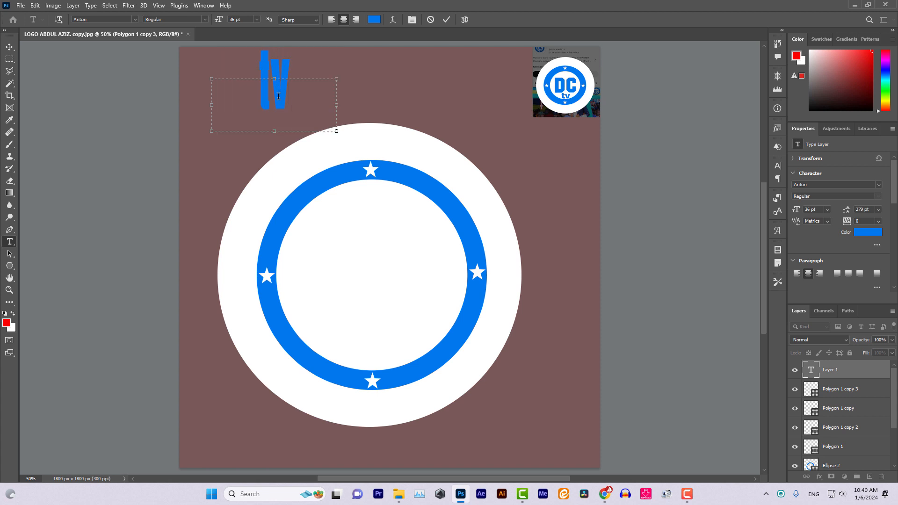
# - Set the vertical scale of the "tv" text to 100%
pyautogui.hotkey('ctrl', 'a')
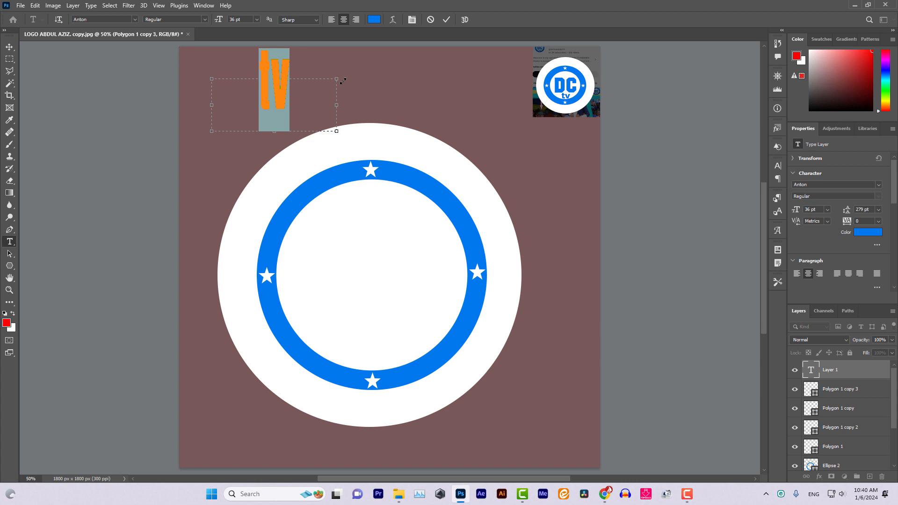
pyautogui.click(413, 19)
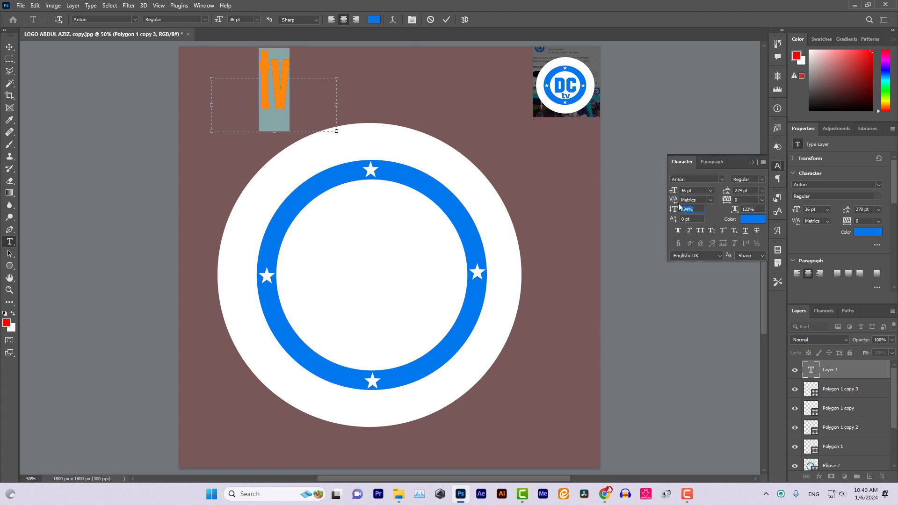
pyautogui.write('100')
pyautogui.press('Return')
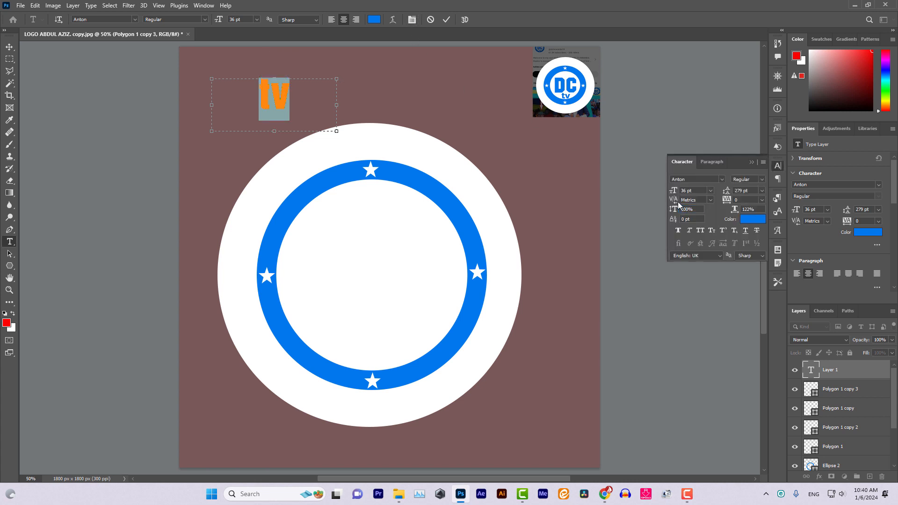
# - Change the "tv" text's font to Poppins and apply Faux Bold
pyautogui.click(722, 179)
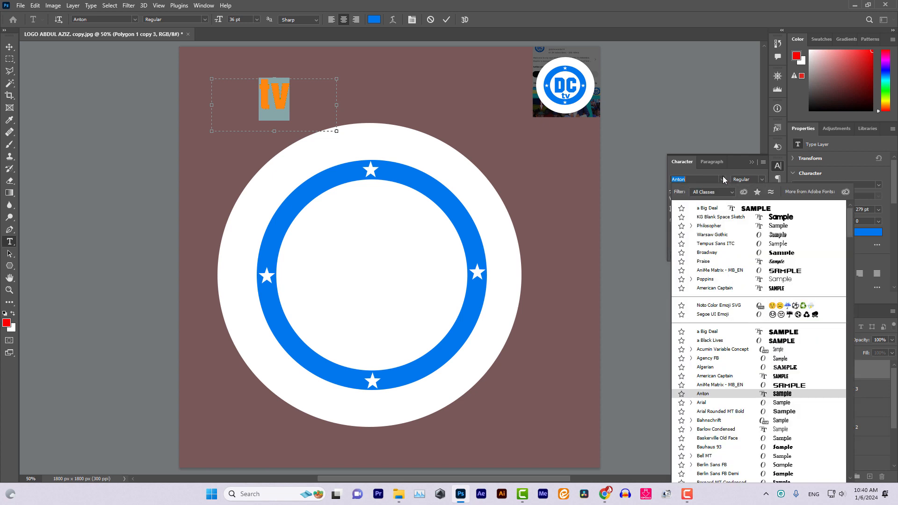
pyautogui.click(723, 281)
pyautogui.click(679, 231)
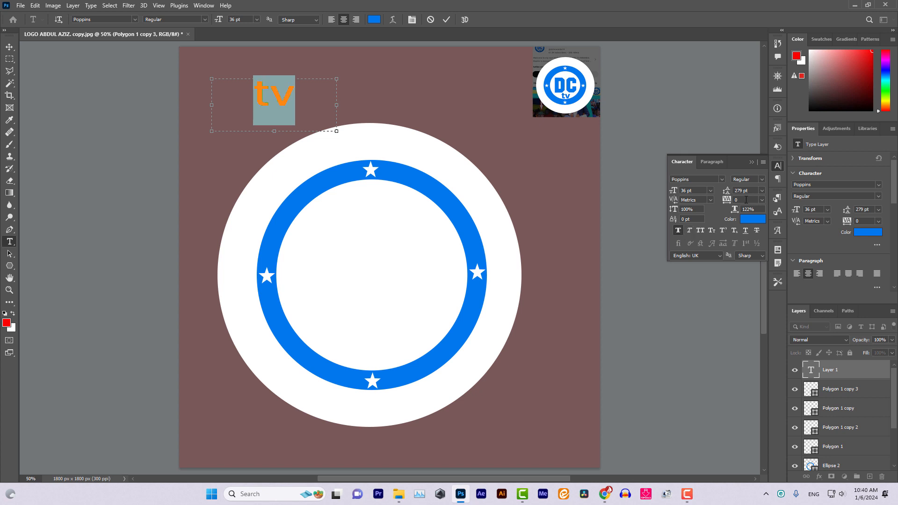
# - Set the tracking of the "tv" text to -40
pyautogui.write('-60')
pyautogui.press('Return')
pyautogui.write('-40')
pyautogui.press('Return')
pyautogui.click(277, 99)
# - Move the "tv" text inside the blue ring and nudge it into place just above the bottom star
pyautogui.click(10, 47)
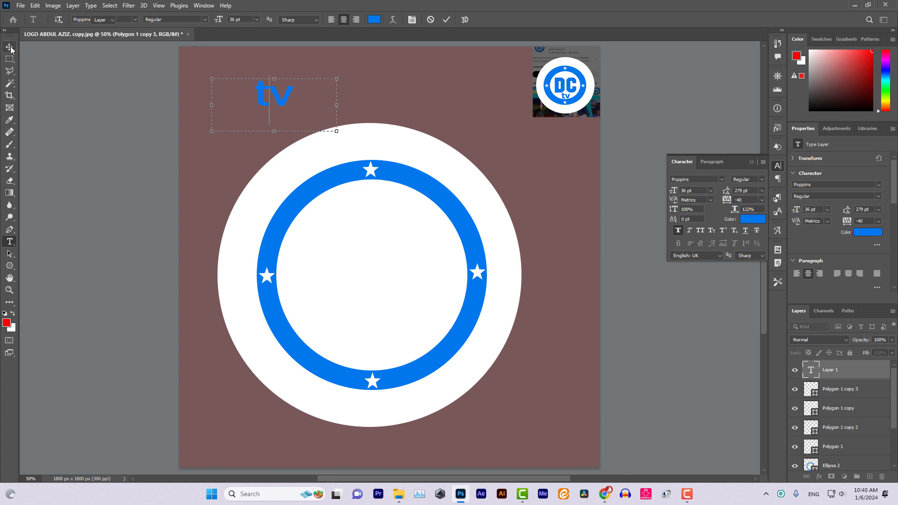
pyautogui.moveTo(280, 98); pyautogui.dragTo(389, 359)
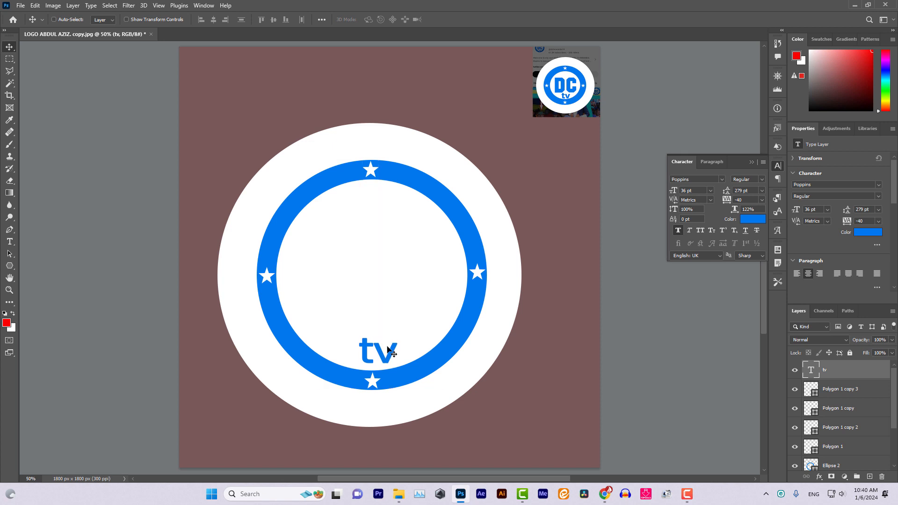
pyautogui.press('Down')
pyautogui.press('Left')
pyautogui.press('Down')
pyautogui.press('Left')
pyautogui.press('Down')
pyautogui.press('Down')
pyautogui.press('Left')
pyautogui.press('Down')
pyautogui.press('Left')
pyautogui.press('Down')
pyautogui.press('Left')
pyautogui.press('Down')
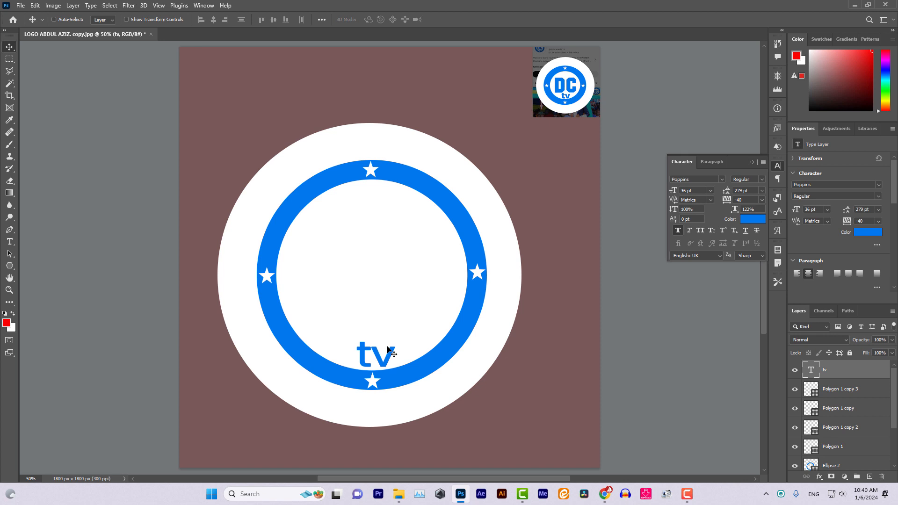
pyautogui.press('Left')
pyautogui.press('Up')
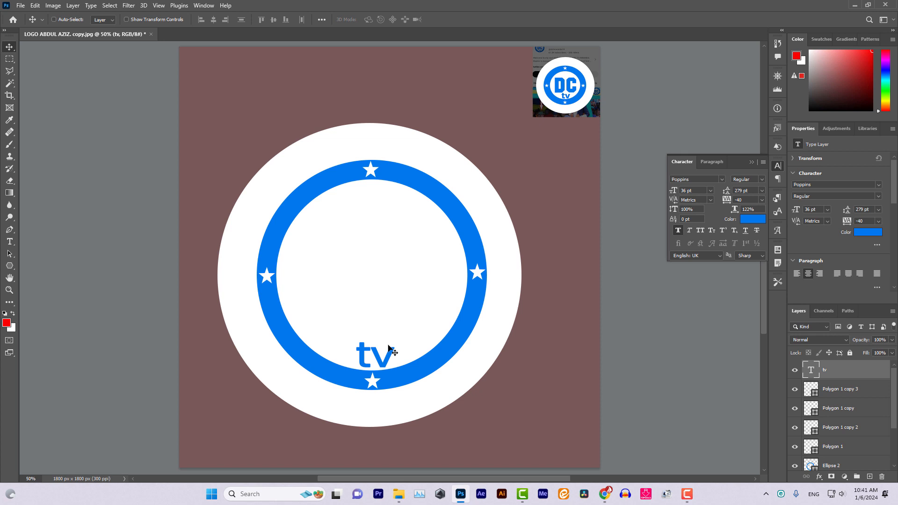
# - Add a text box above the white circle containing "DC" in the American Captain font
pyautogui.click(10, 242)
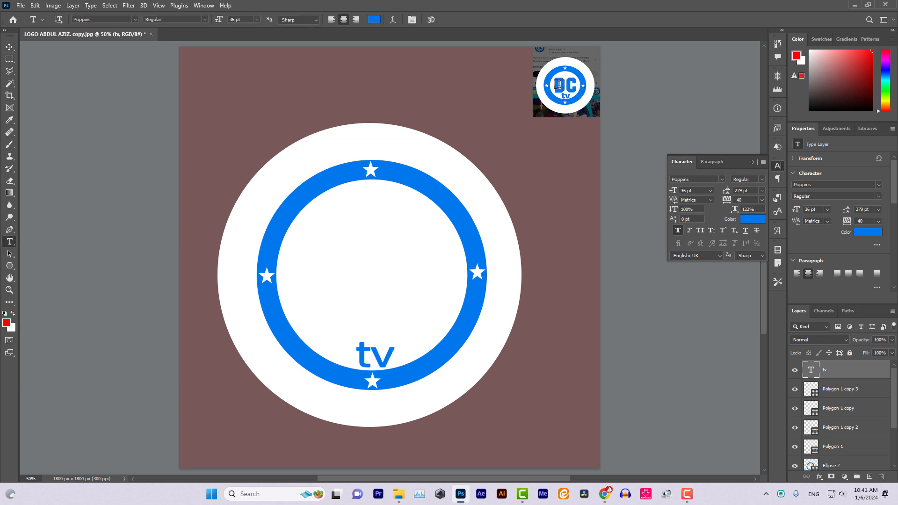
pyautogui.moveTo(212, 70); pyautogui.dragTo(421, 198)
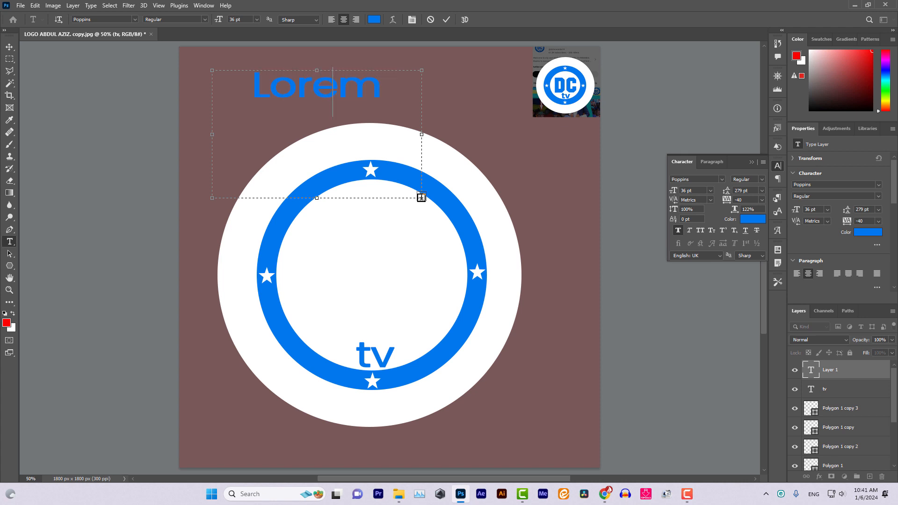
pyautogui.write('DC')
pyautogui.hotkey('ctrl', 'a')
pyautogui.click(722, 179)
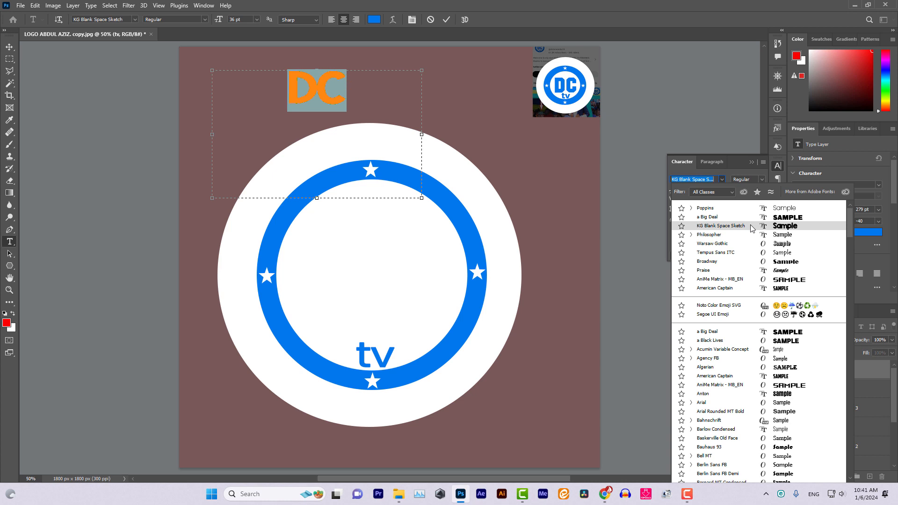
pyautogui.click(753, 288)
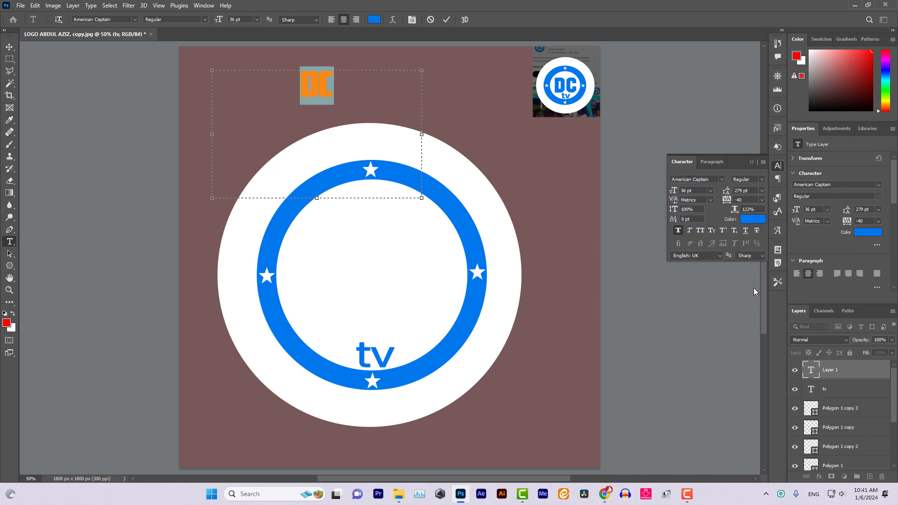
# - Set the "DC" text's tracking to 40 and its font size to 40 pt
pyautogui.click(747, 201)
pyautogui.scroll(4, 748, 201)
pyautogui.click(246, 21)
pyautogui.scroll(5, 246, 21)
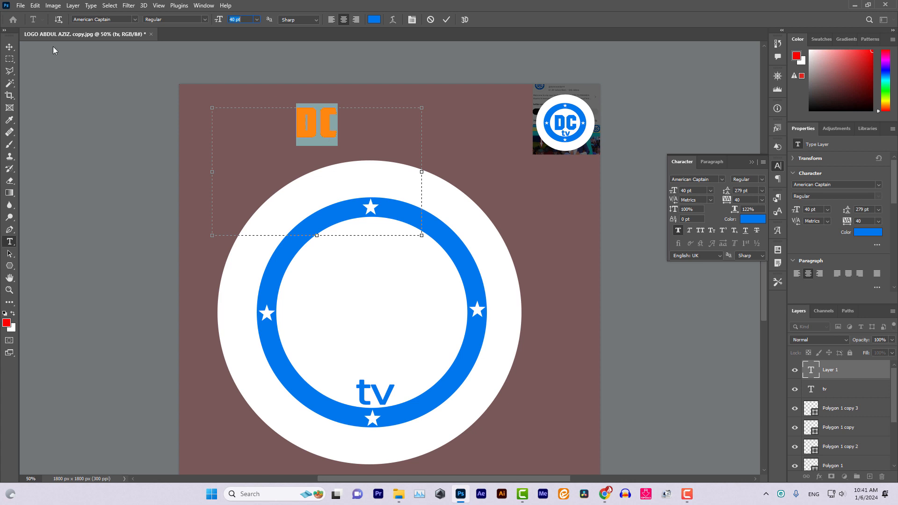
# - Enlarge the "DC" text to 137 pt and centre it inside the blue ring above "tv"
pyautogui.click(9, 47)
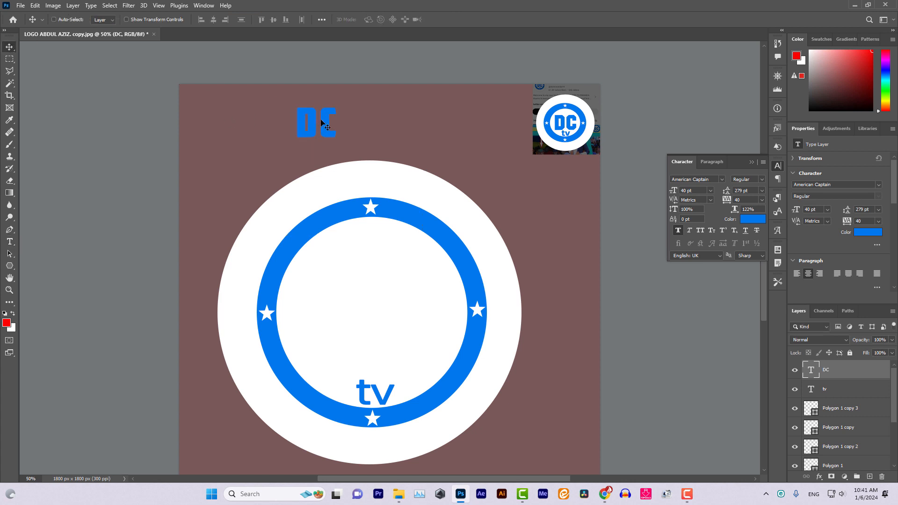
pyautogui.moveTo(320, 122); pyautogui.dragTo(380, 327)
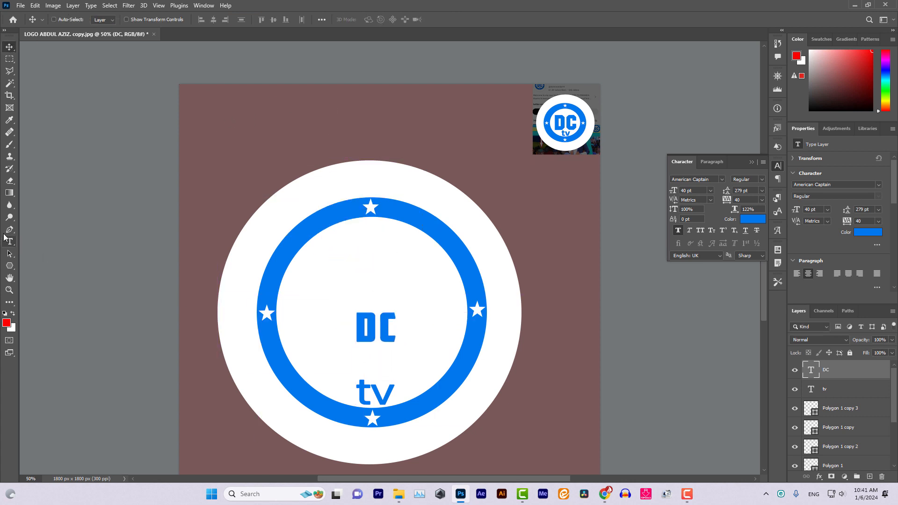
pyautogui.click(9, 241)
pyautogui.click(373, 321)
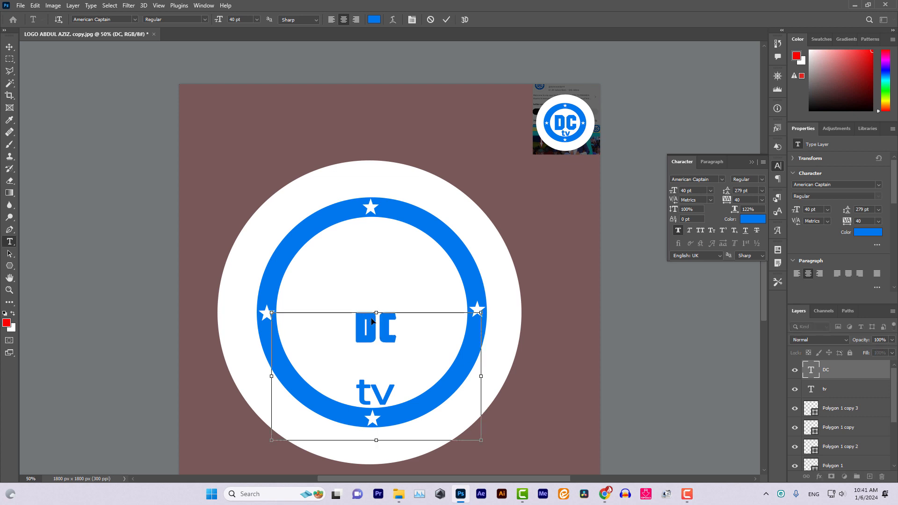
pyautogui.hotkey('ctrl', 'a')
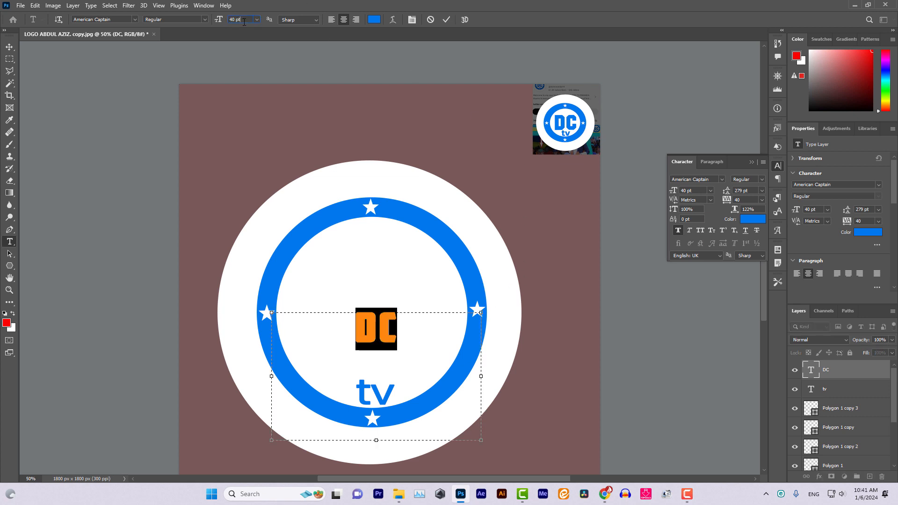
pyautogui.scroll(20, 244, 19)
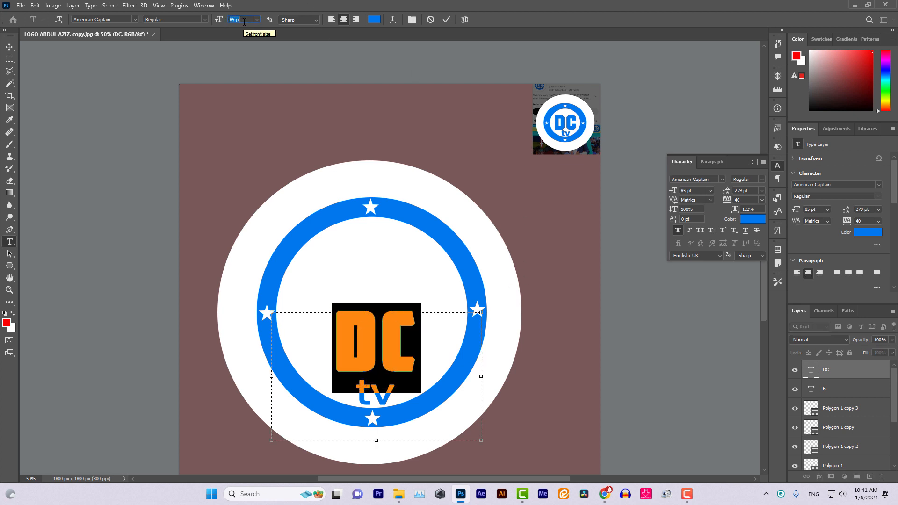
pyautogui.scroll(20, 243, 20)
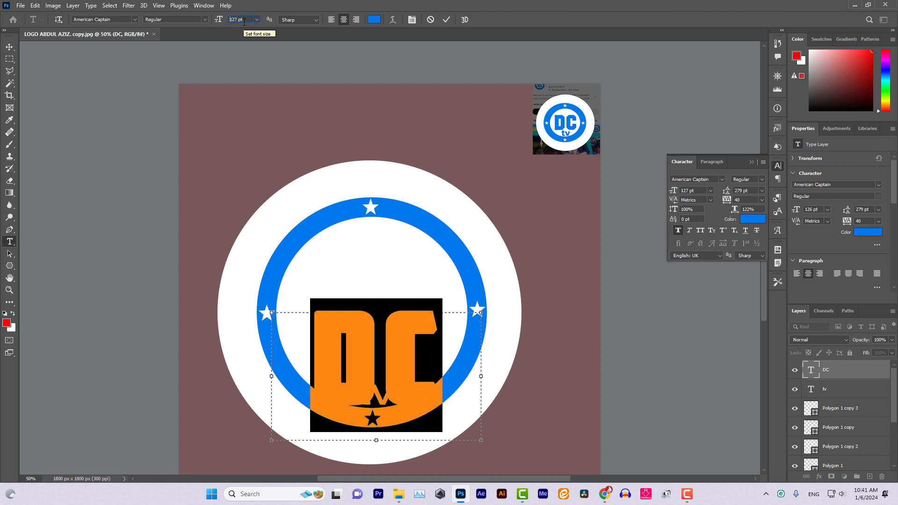
pyautogui.scroll(10, 243, 20)
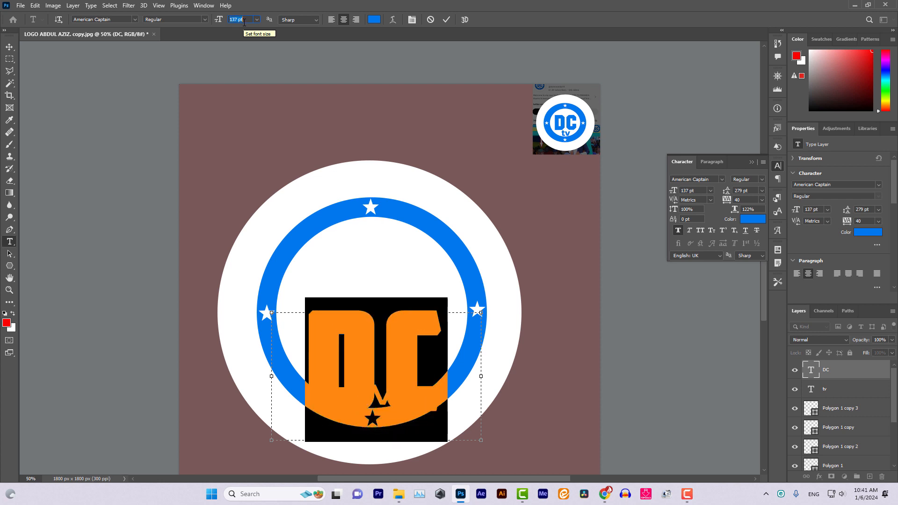
pyautogui.click(8, 47)
pyautogui.moveTo(419, 345); pyautogui.dragTo(406, 293)
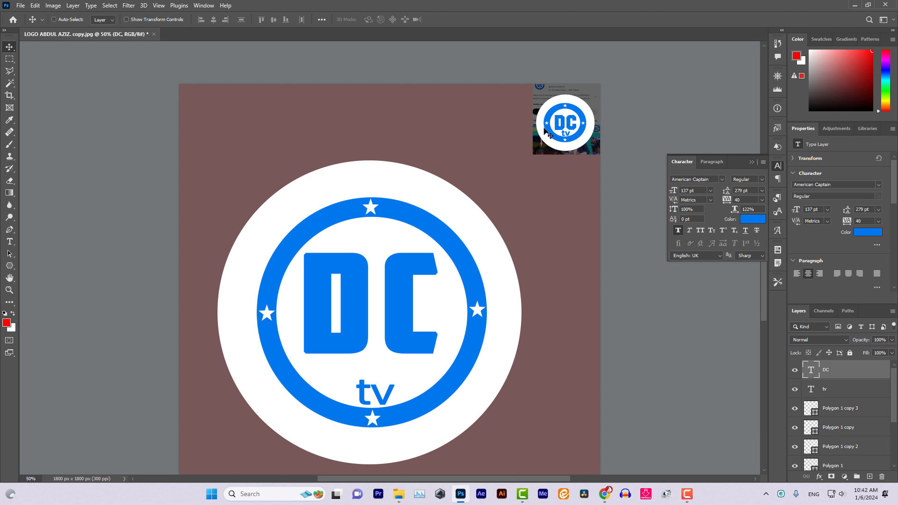
# - Increase the "tv" text's font size to 50 pt
pyautogui.click(9, 241)
pyautogui.click(366, 390)
pyautogui.hotkey('ctrl', 'a')
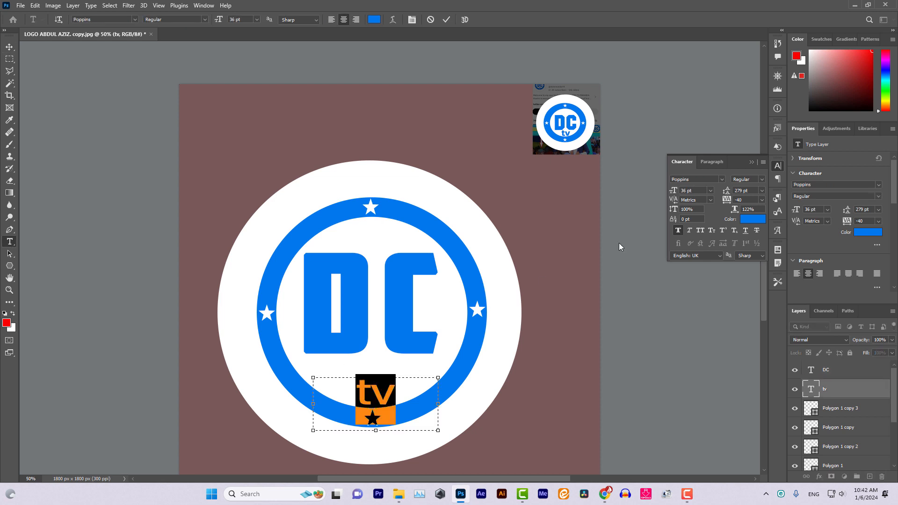
pyautogui.scroll(13, 701, 192)
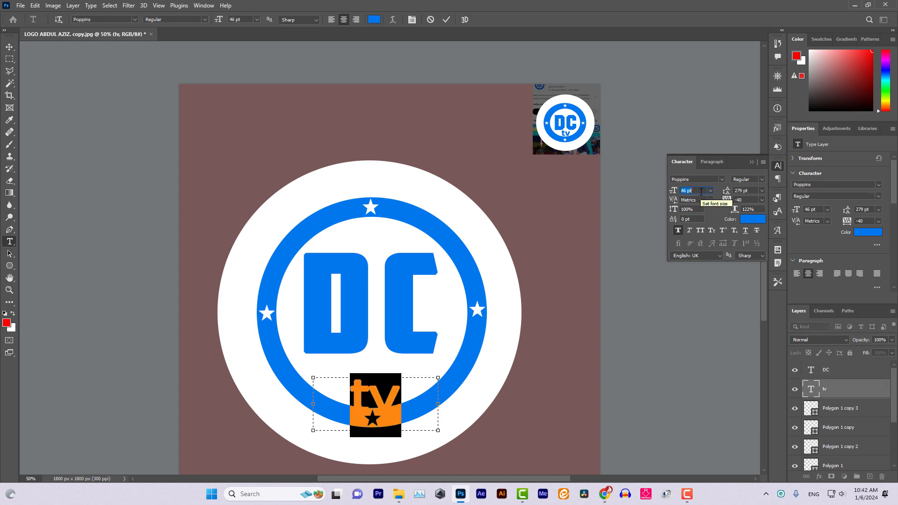
# - Move the "tv" text up clear of the ring and nudge it right until it is centred under "DC"
pyautogui.click(9, 47)
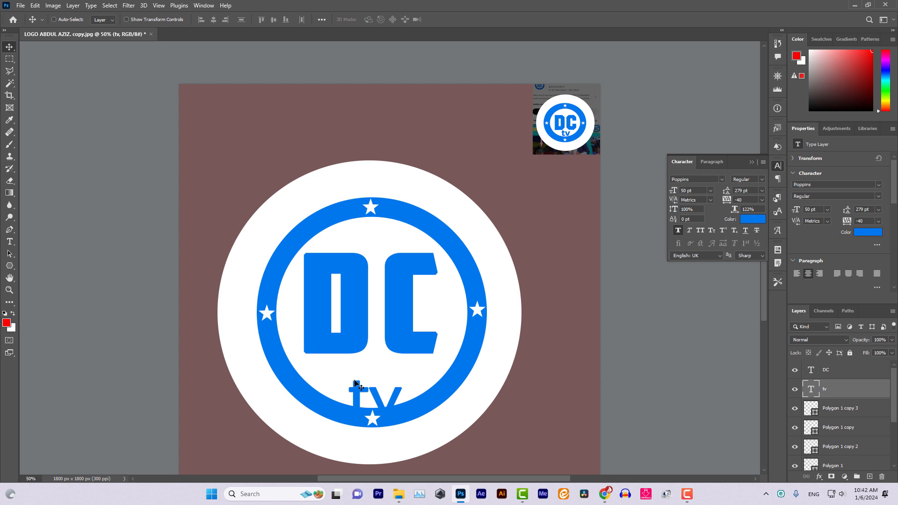
pyautogui.moveTo(387, 402); pyautogui.dragTo(385, 387)
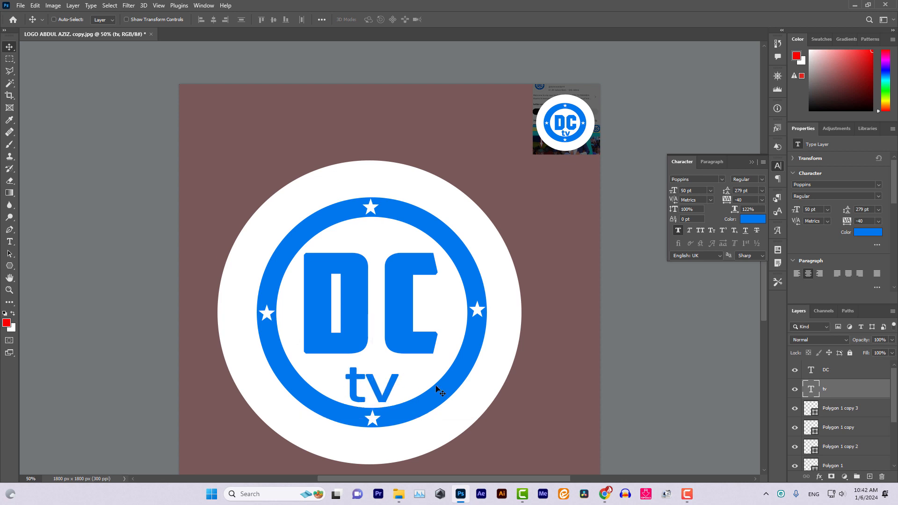
pyautogui.press('Right')
pyautogui.press('Right')
pyautogui.press('Right')
pyautogui.press('Right')
pyautogui.press('Right')
pyautogui.press('Right')
pyautogui.press('Right')
pyautogui.press('Right')
pyautogui.press('Right')
pyautogui.press('Right')
pyautogui.press('Right')
pyautogui.press('Right')
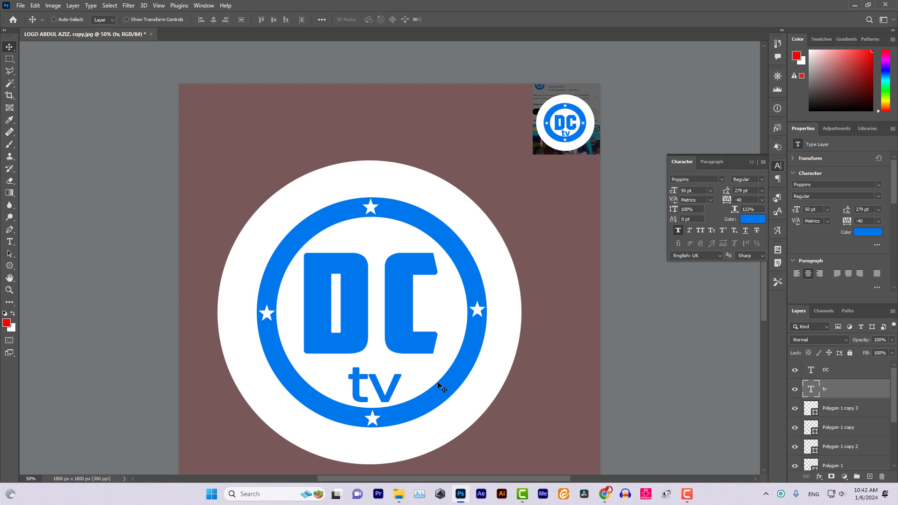
# - Try to recolour the Ellipse 2 ring orange-red through the text colour setting
pyautogui.rightClick(313, 227)
pyautogui.click(314, 230)
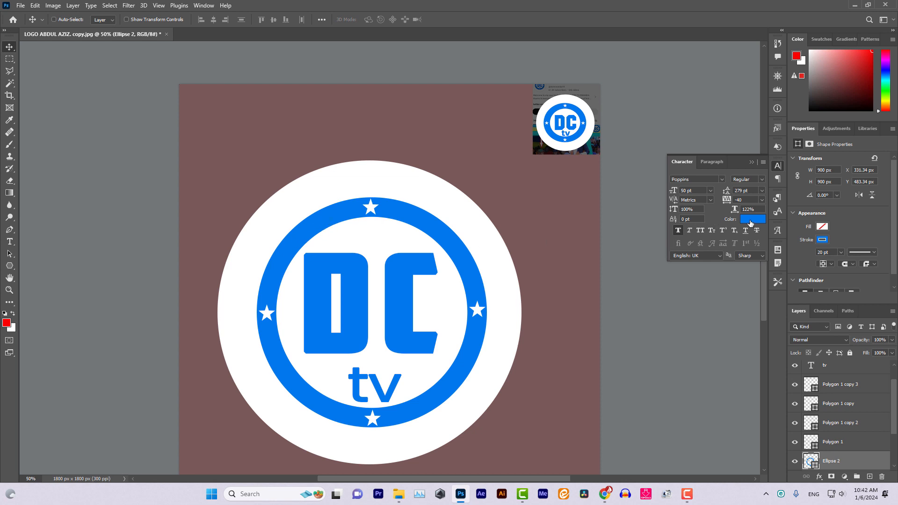
pyautogui.click(750, 219)
pyautogui.click(782, 267)
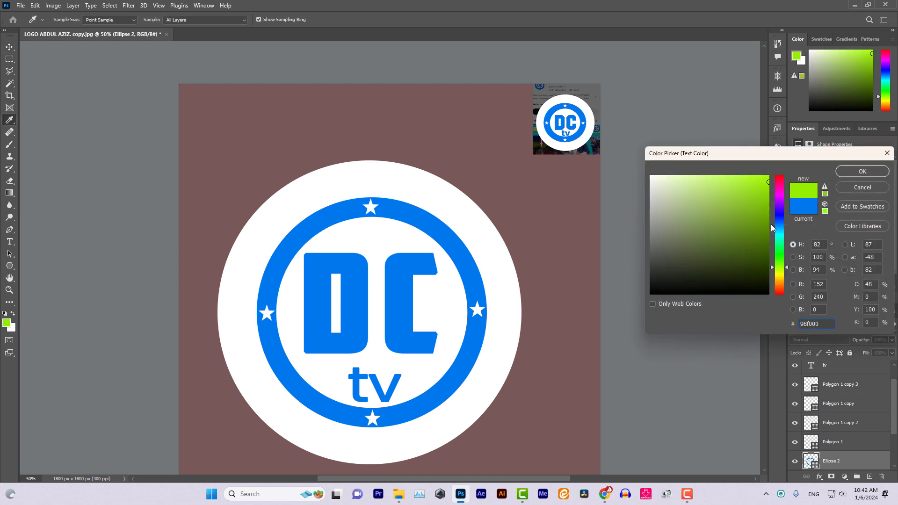
pyautogui.click(779, 234)
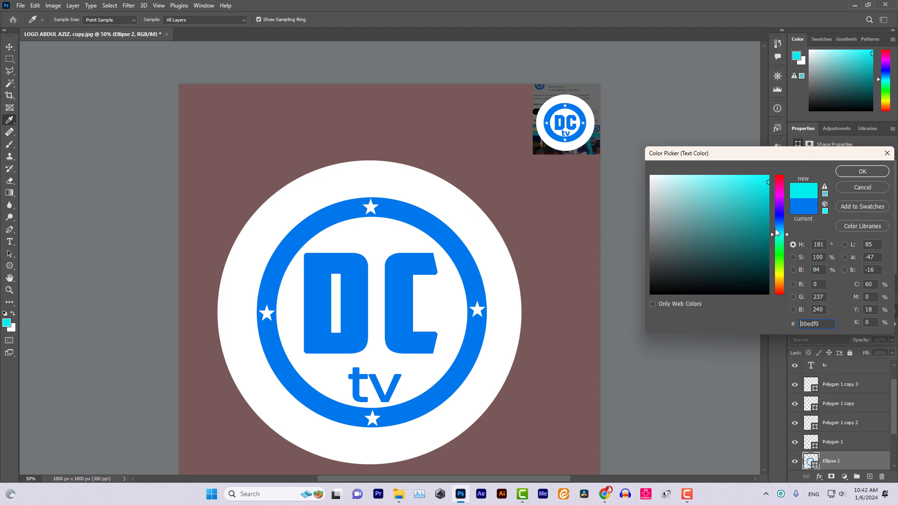
pyautogui.click(780, 199)
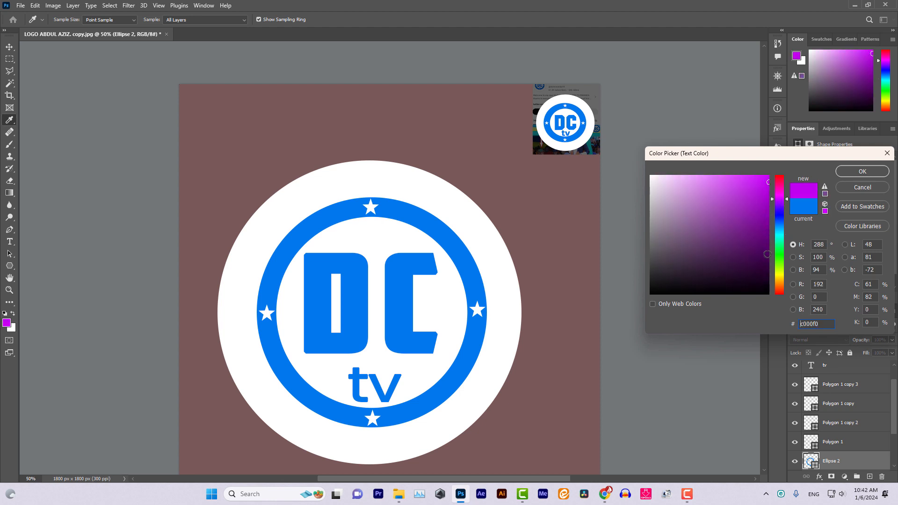
pyautogui.click(779, 282)
pyautogui.moveTo(765, 181)
pyautogui.mouseDown()
pyautogui.moveTo(734, 179)
pyautogui.moveTo(737, 196)
pyautogui.moveTo(767, 196)
pyautogui.moveTo(744, 182)
pyautogui.mouseUp()
pyautogui.click(779, 291)
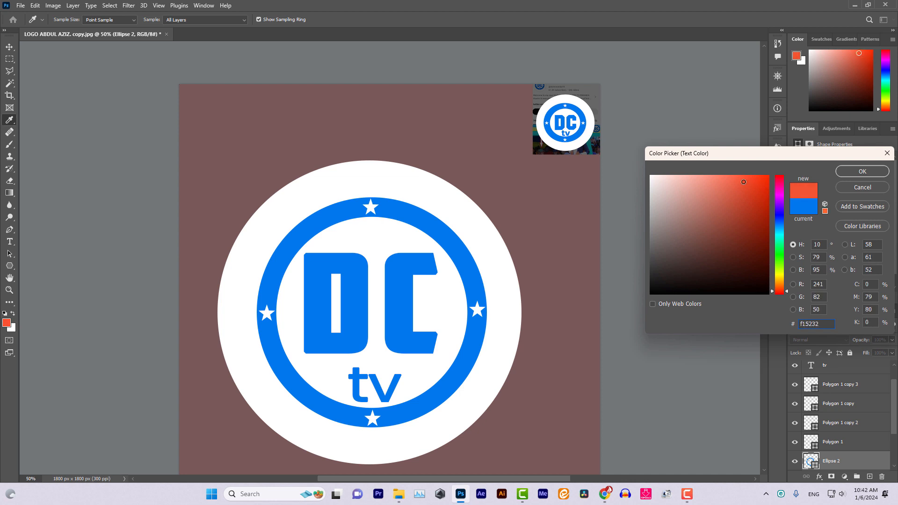
pyautogui.click(857, 172)
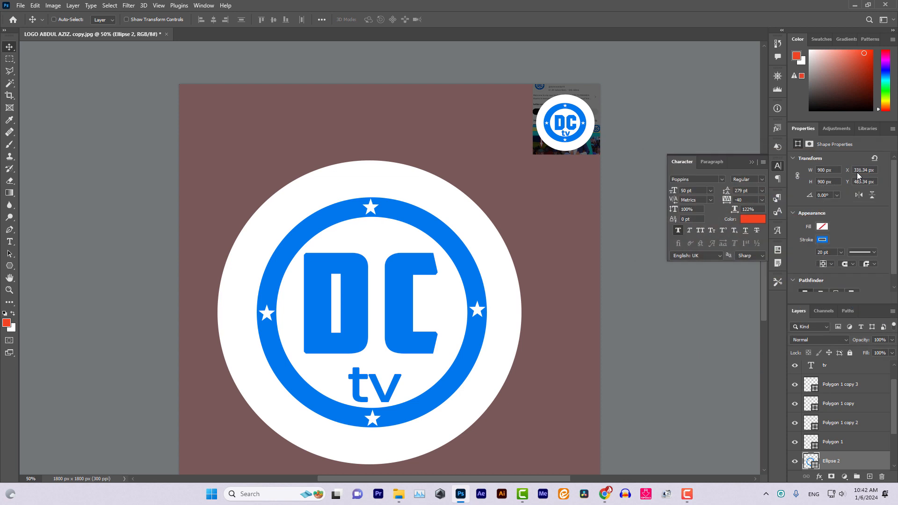
# - Apply a Color Overlay in red f64949 to the Ellipse 2 ring
pyautogui.doubleClick(852, 462)
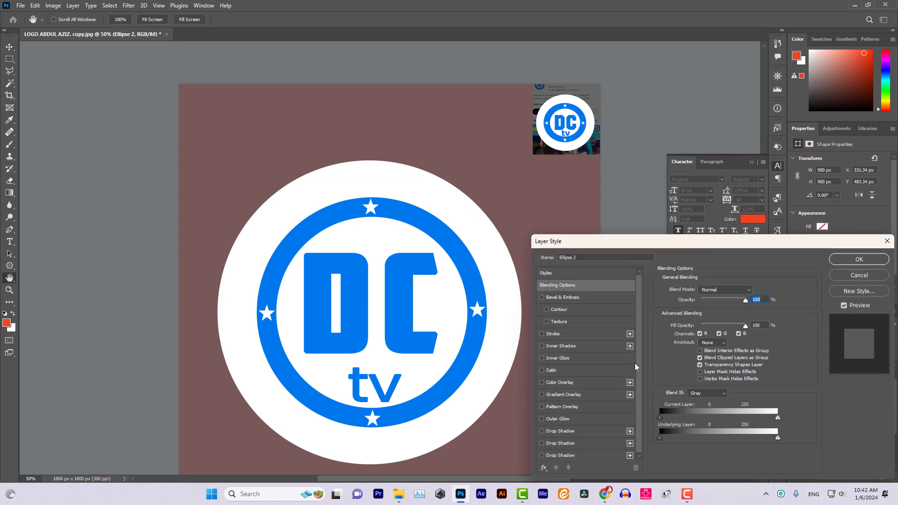
pyautogui.click(579, 383)
pyautogui.click(753, 295)
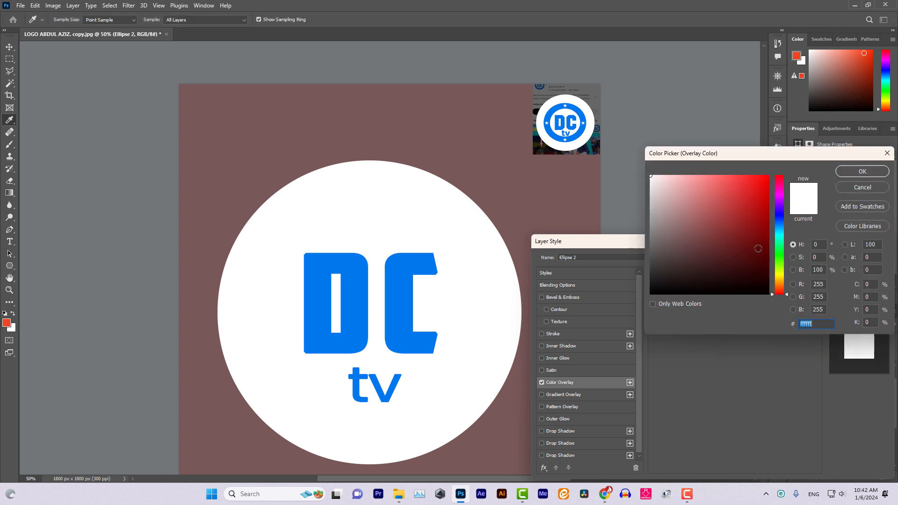
pyautogui.click(720, 179)
pyautogui.moveTo(726, 178); pyautogui.dragTo(734, 180)
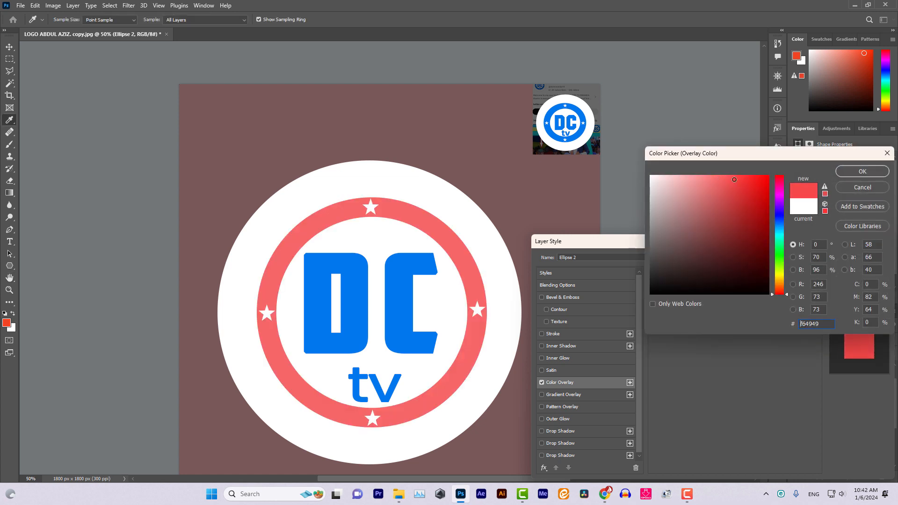
pyautogui.click(862, 171)
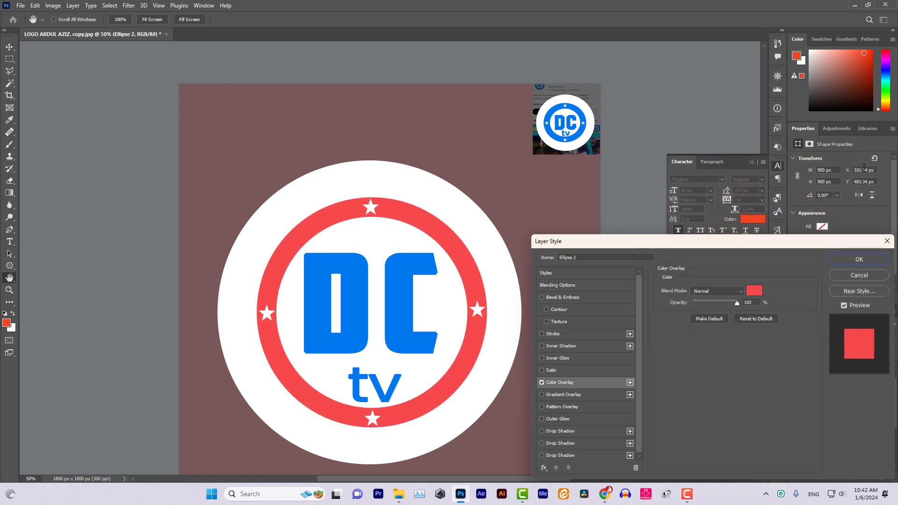
pyautogui.click(859, 260)
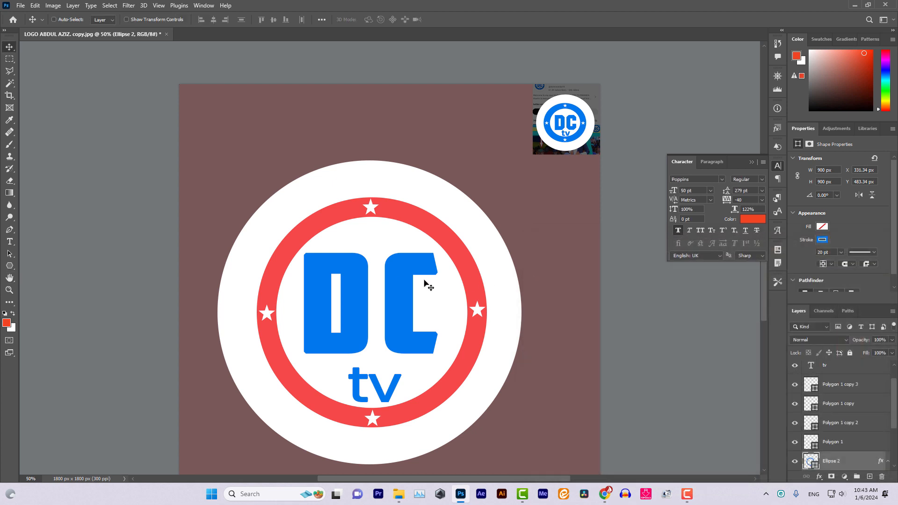
# - Apply a red Color Overlay to the "DC" text layer, matching the ring
pyautogui.rightClick(400, 284)
pyautogui.click(413, 288)
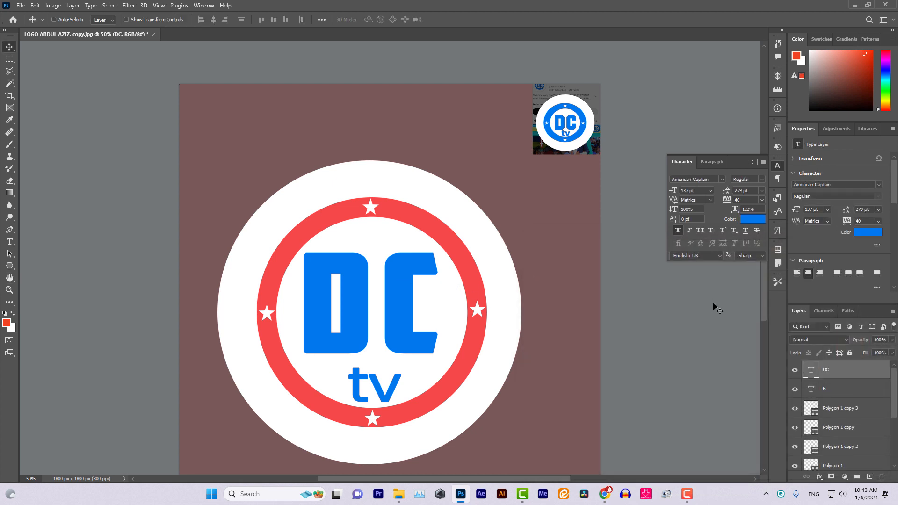
pyautogui.doubleClick(864, 376)
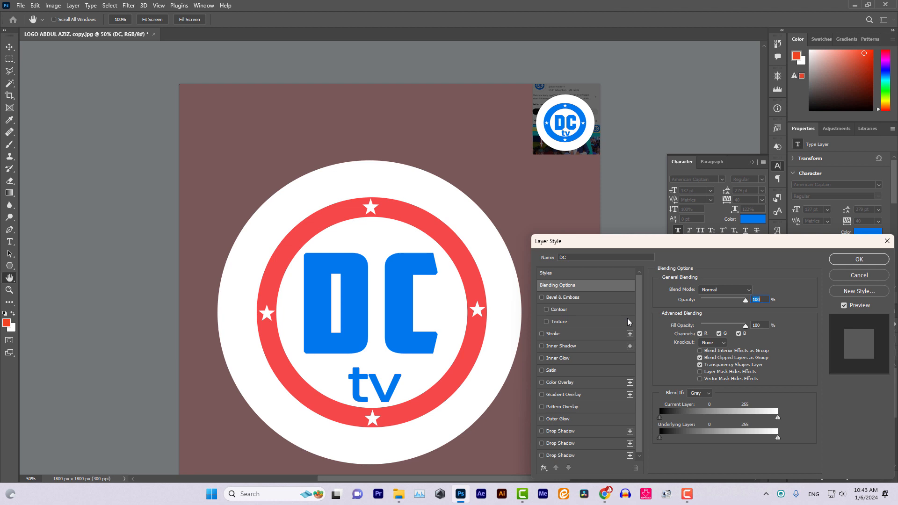
pyautogui.click(585, 383)
pyautogui.click(866, 262)
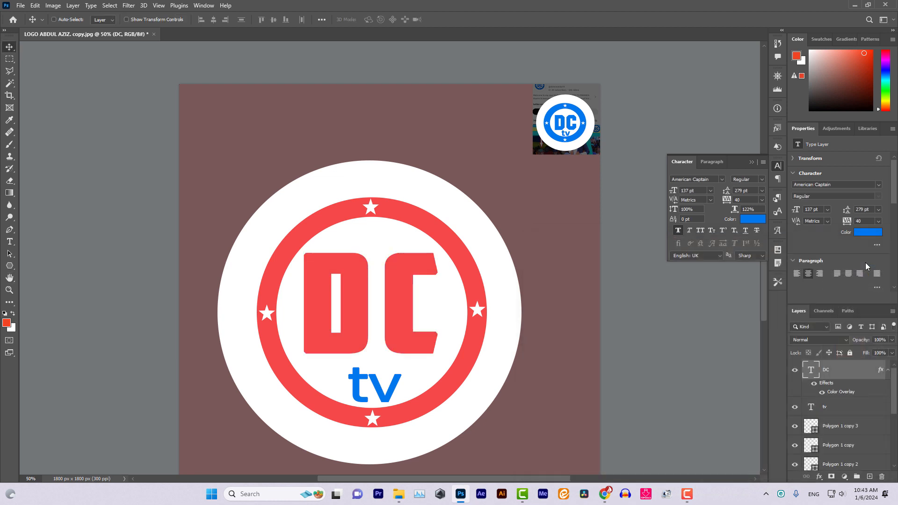
# - Apply the same red Color Overlay to the "tv" text layer and collapse the character settings
pyautogui.rightClick(387, 384)
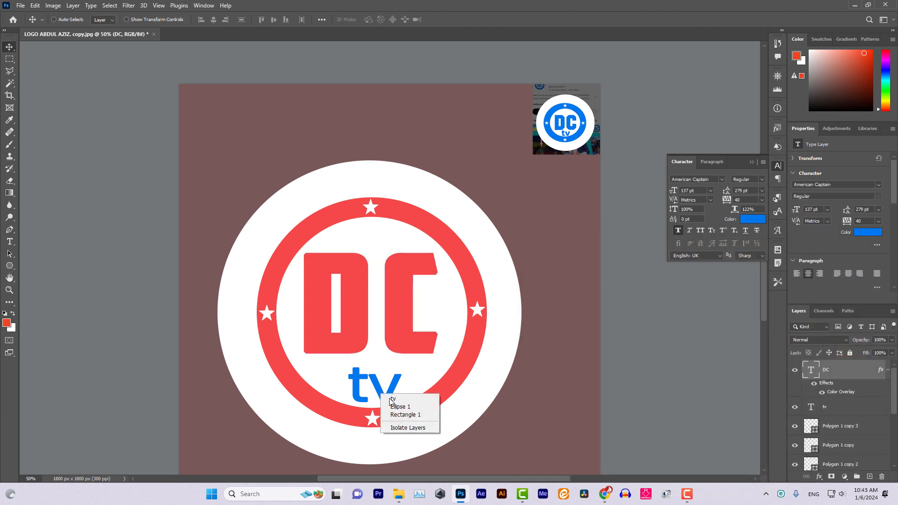
pyautogui.click(399, 400)
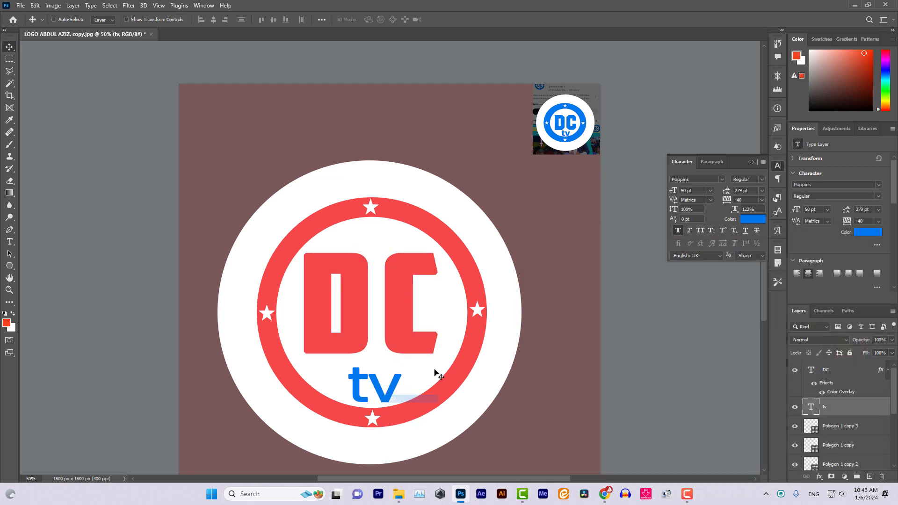
pyautogui.doubleClick(854, 413)
pyautogui.click(589, 384)
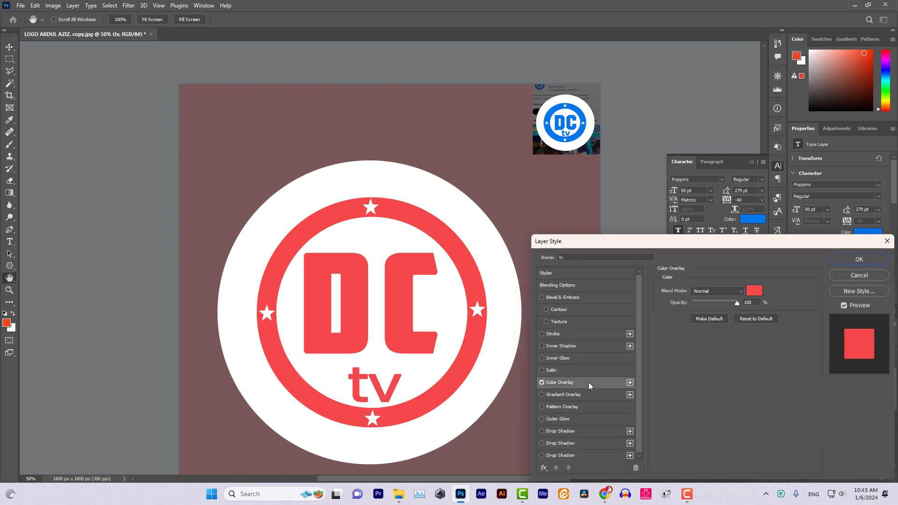
pyautogui.click(866, 260)
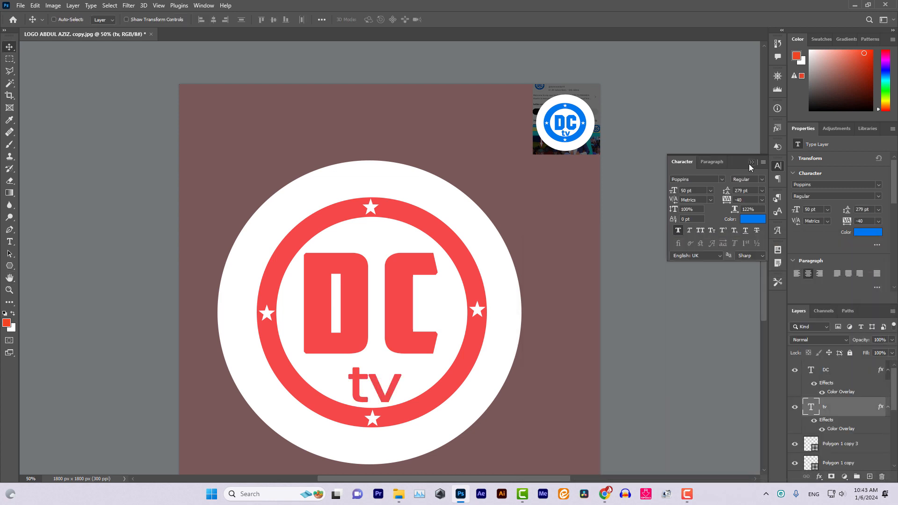
pyautogui.click(751, 162)
# - Try replacing the "DC" lettering with "RW" in the same text layer
pyautogui.scroll(-1, 381, 299)
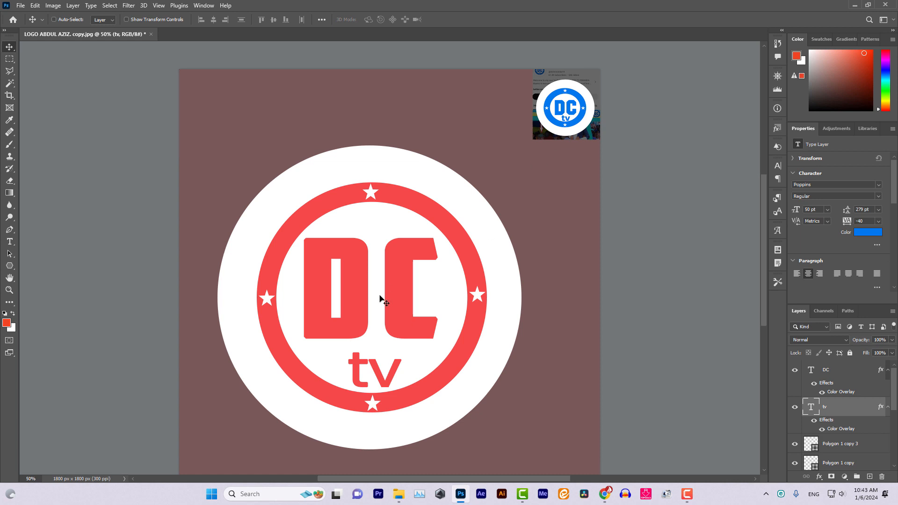
pyautogui.scroll(-3, 381, 299)
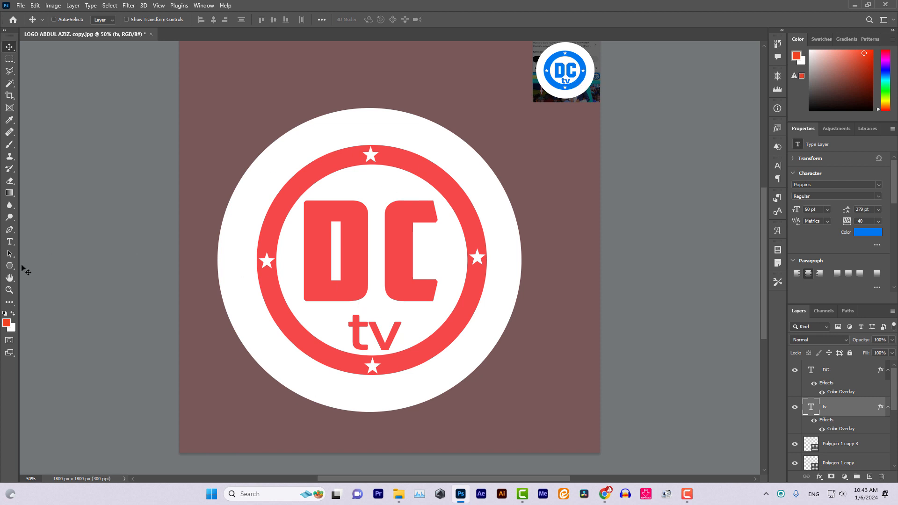
pyautogui.click(9, 241)
pyautogui.click(300, 241)
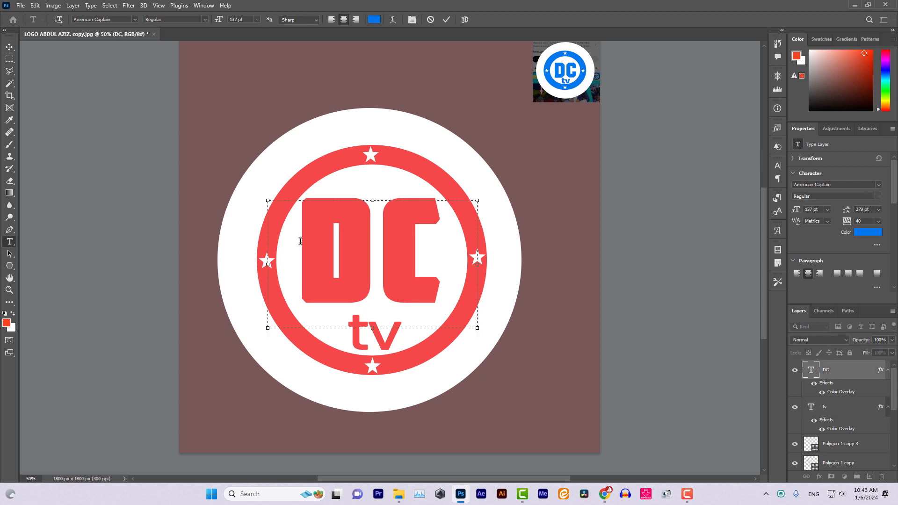
pyautogui.moveTo(300, 240); pyautogui.dragTo(459, 257)
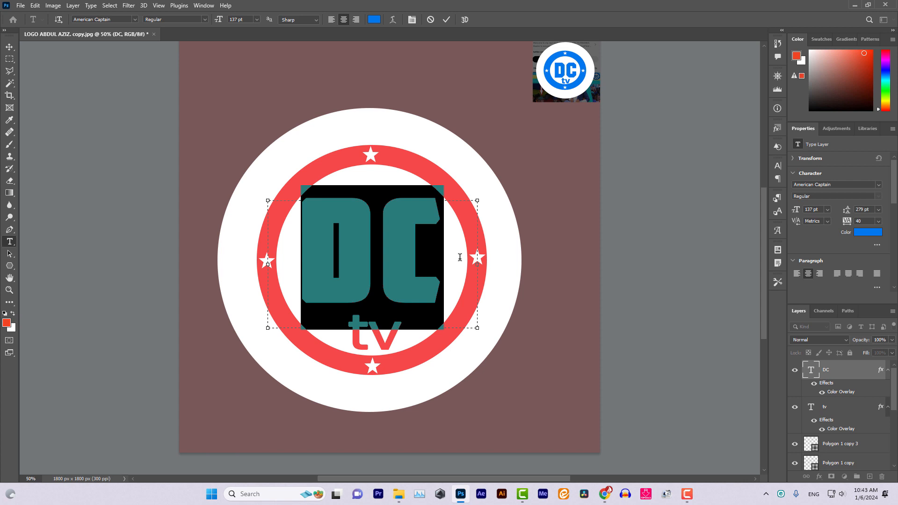
pyautogui.write('RW')
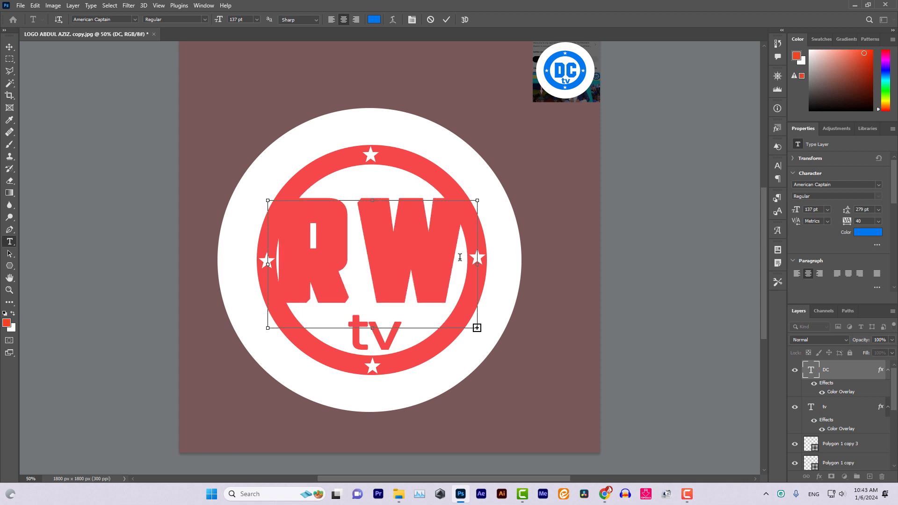
# - Reduce the replacement lettering to 89 pt, try it as "RWA", and remove the extra A
pyautogui.hotkey('ctrl', 'a')
pyautogui.scroll(-20, 249, 19)
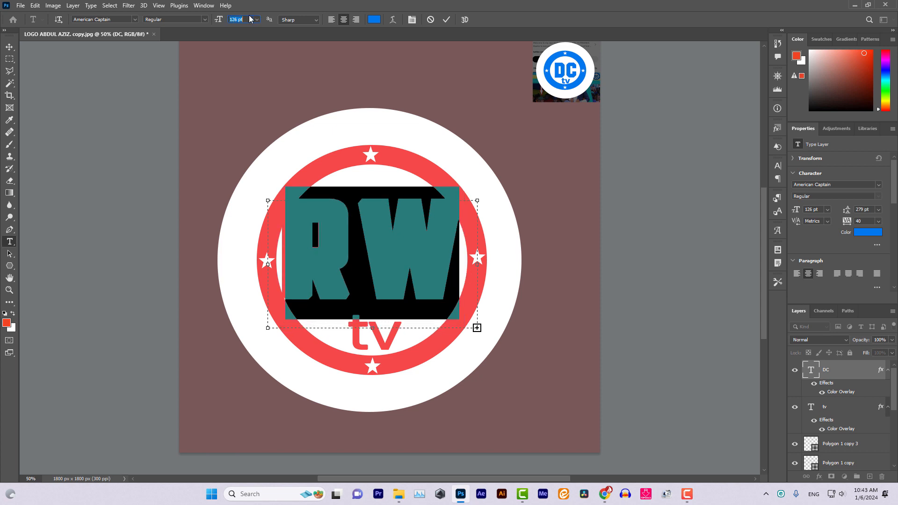
pyautogui.scroll(-12, 249, 19)
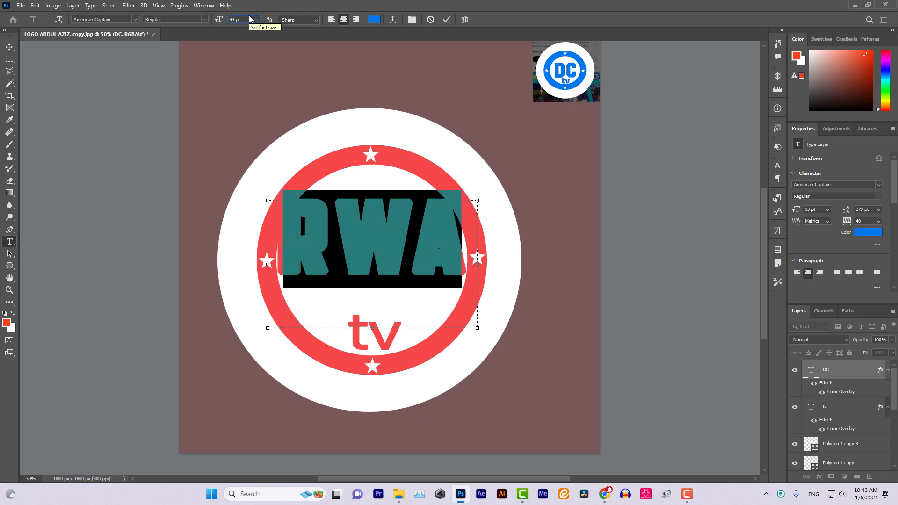
pyautogui.click(459, 236)
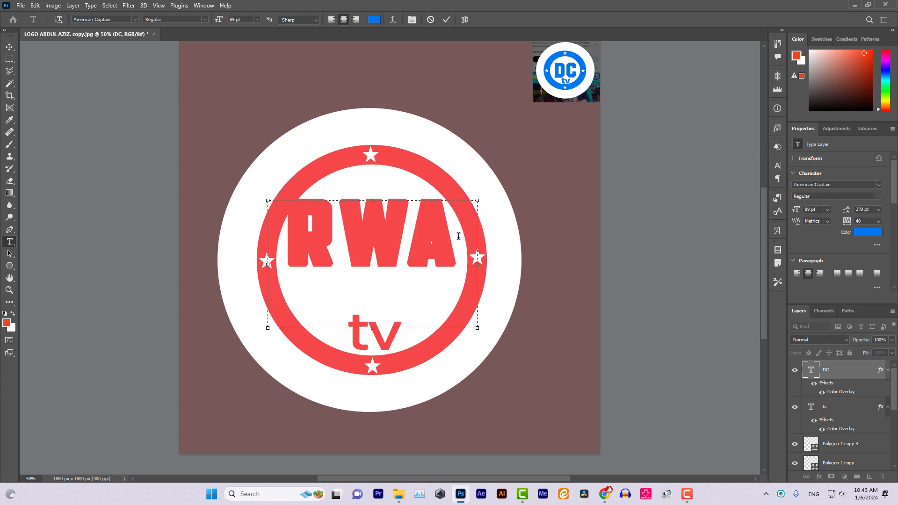
pyautogui.press('BackSpace')
# - Move the "RW" text slightly down and left inside the ring and reopen it for editing
pyautogui.click(9, 47)
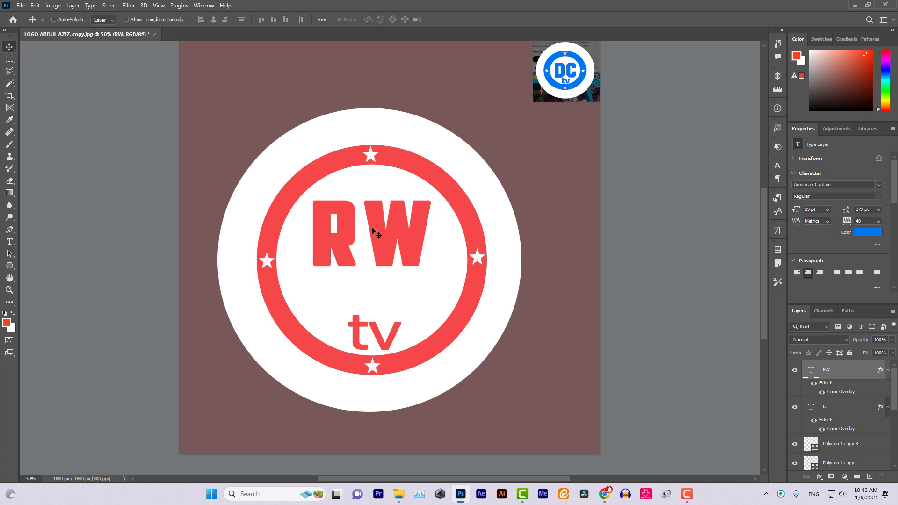
pyautogui.moveTo(371, 228)
pyautogui.mouseDown()
pyautogui.moveTo(380, 248)
pyautogui.moveTo(400, 243)
pyautogui.moveTo(388, 233)
pyautogui.mouseUp()
pyautogui.click(10, 242)
pyautogui.click(402, 249)
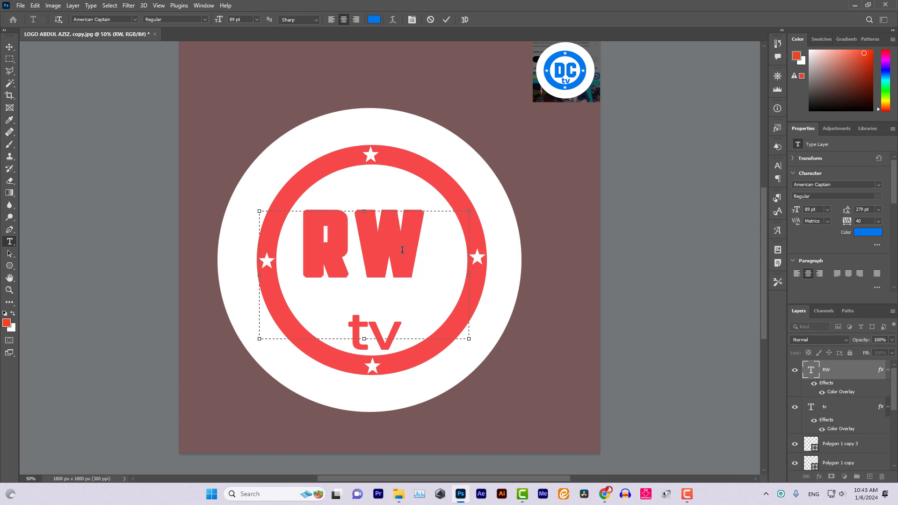
pyautogui.hotkey('ctrl', 'a')
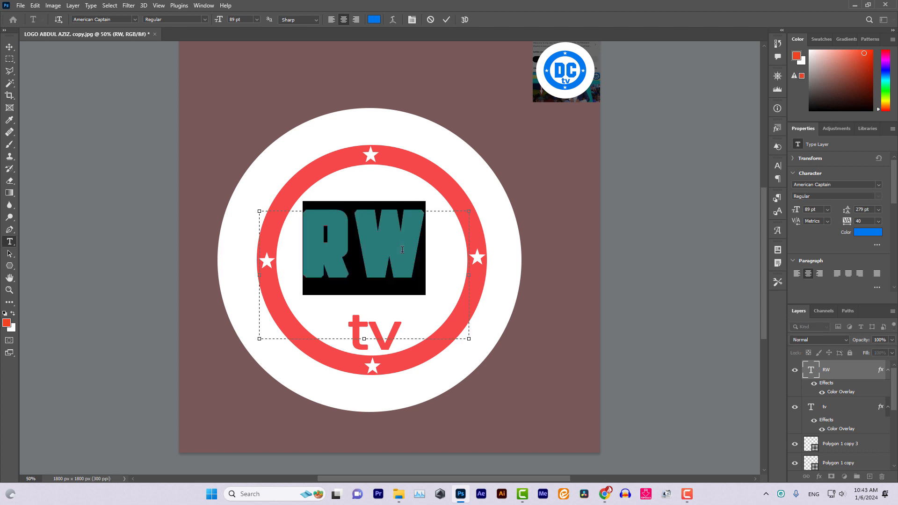
pyautogui.click(403, 249)
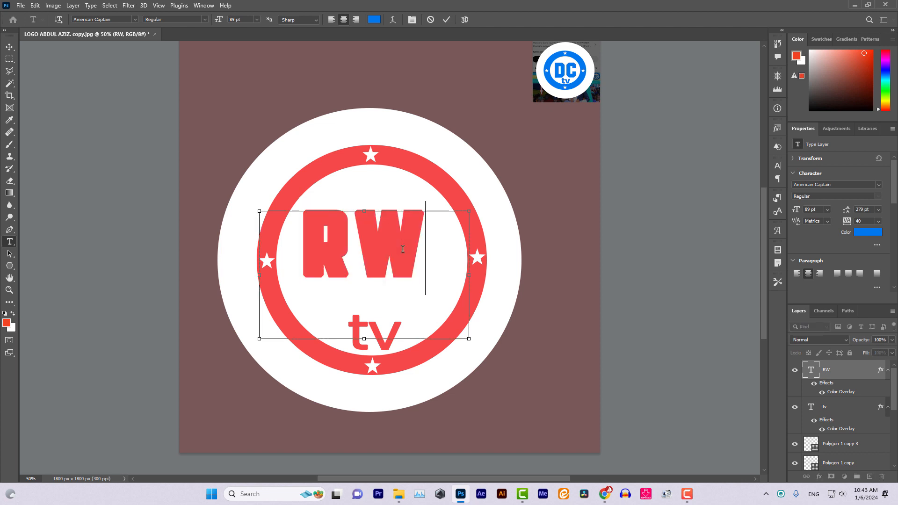
# - Leave text editing and undo the trial "RW" changes back to the original "DC" lettering
pyautogui.click(9, 47)
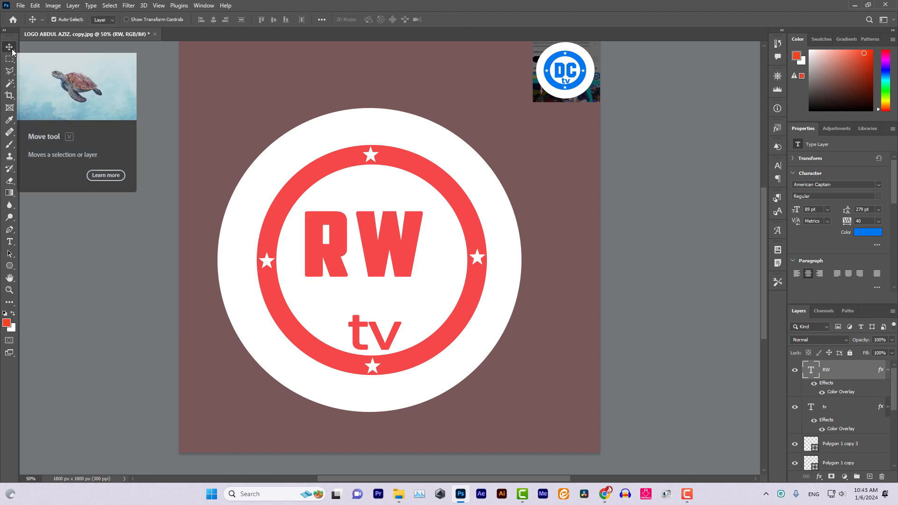
pyautogui.hotkey('ctrl', 'z')
pyautogui.hotkey('ctrl', 'z')
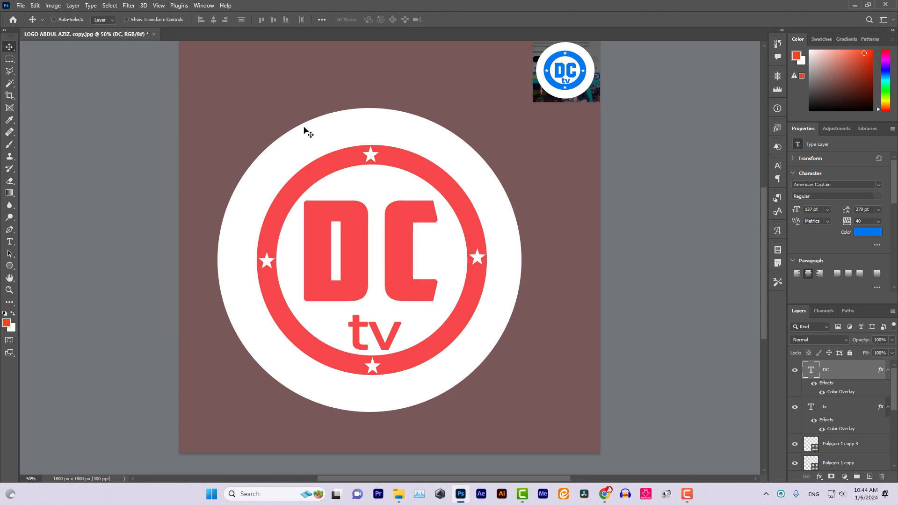